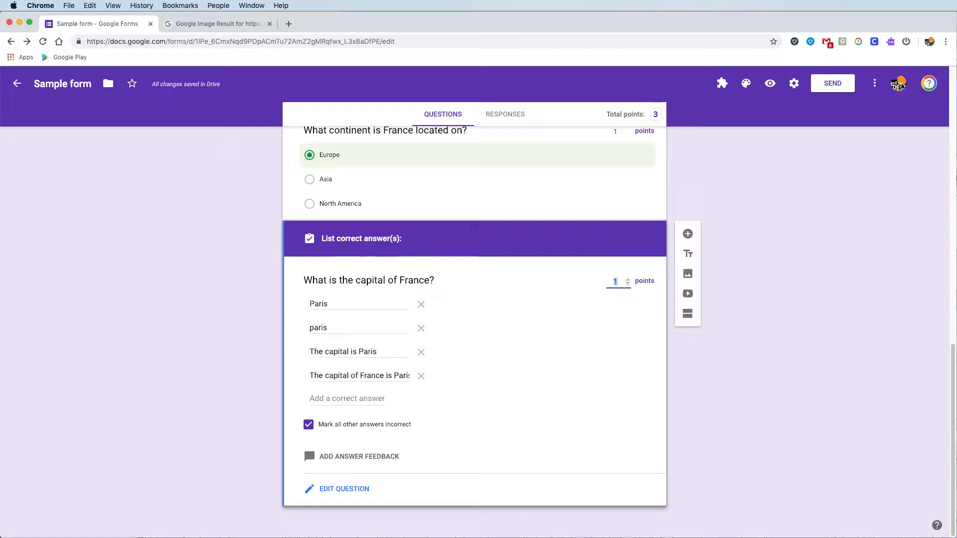
- Look over the form's quiz and presentation settings, then save and close them
scroll(515, 332, up, 3)
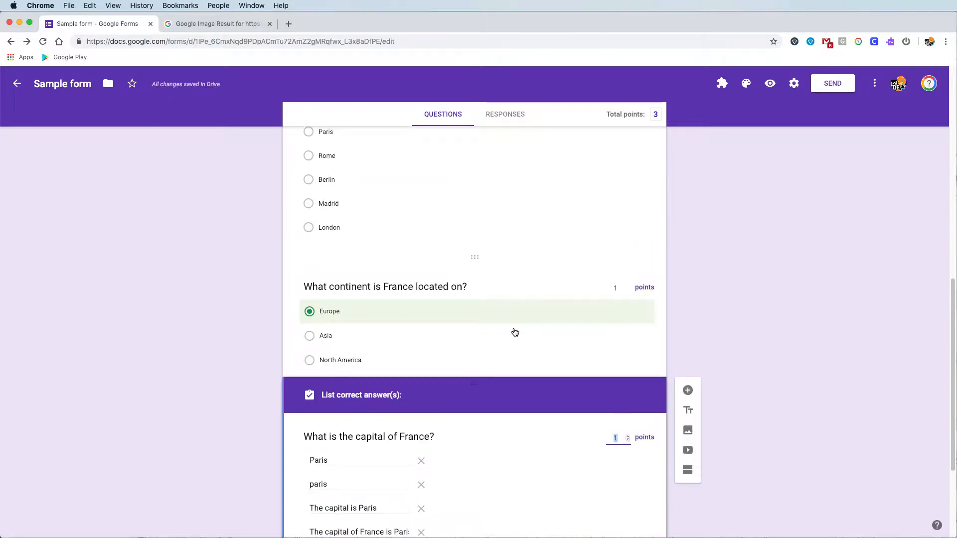
scroll(514, 332, up, 1)
scroll(514, 331, down, 3)
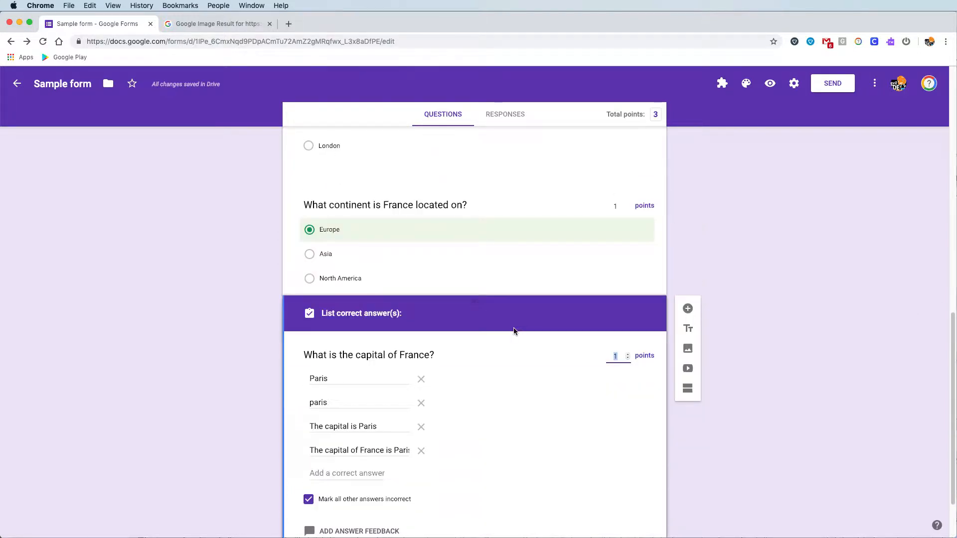
scroll(514, 331, down, 2)
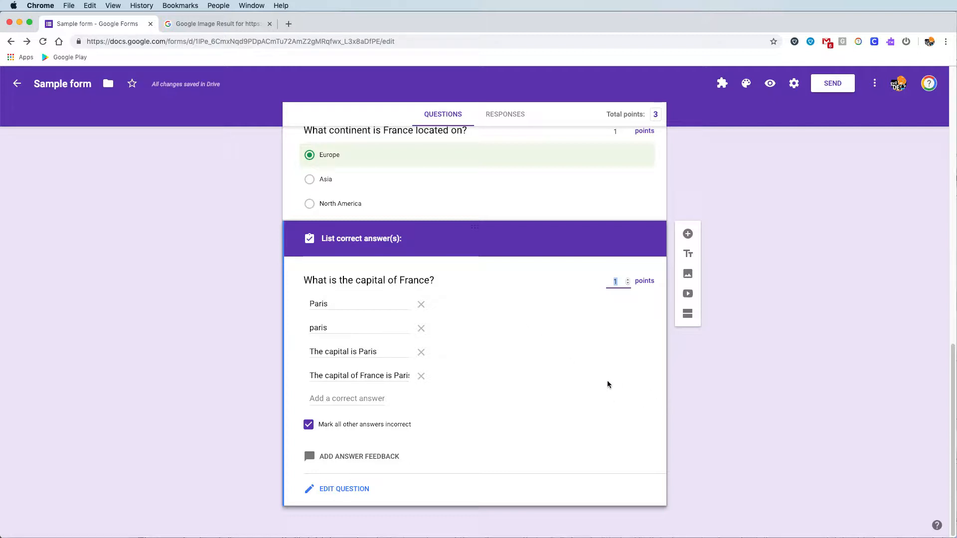
scroll(591, 306, up, 4)
scroll(591, 312, up, 3)
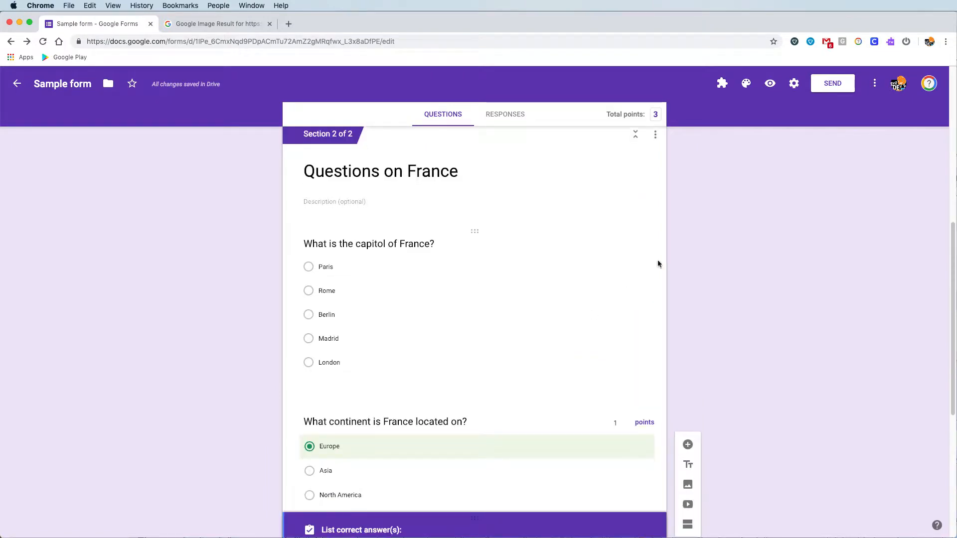
click(794, 83)
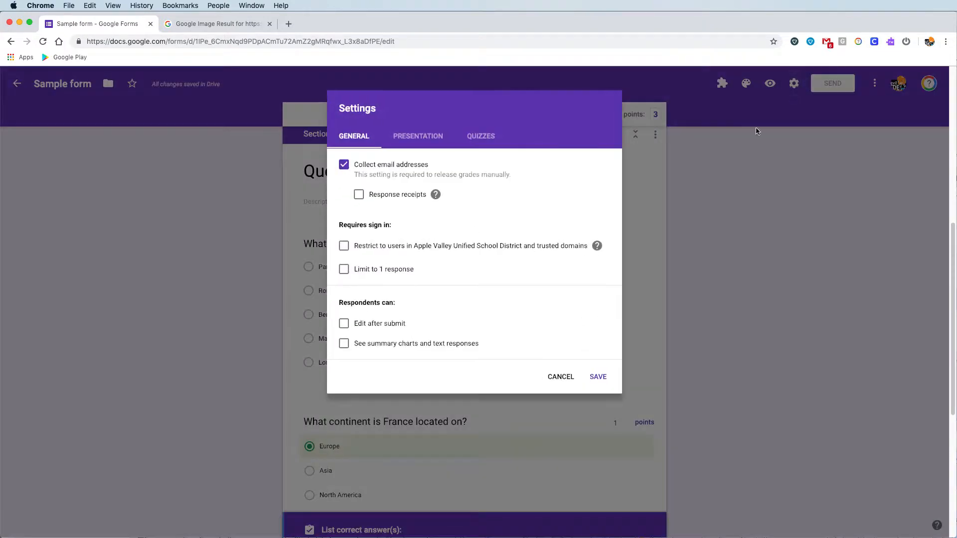
click(499, 144)
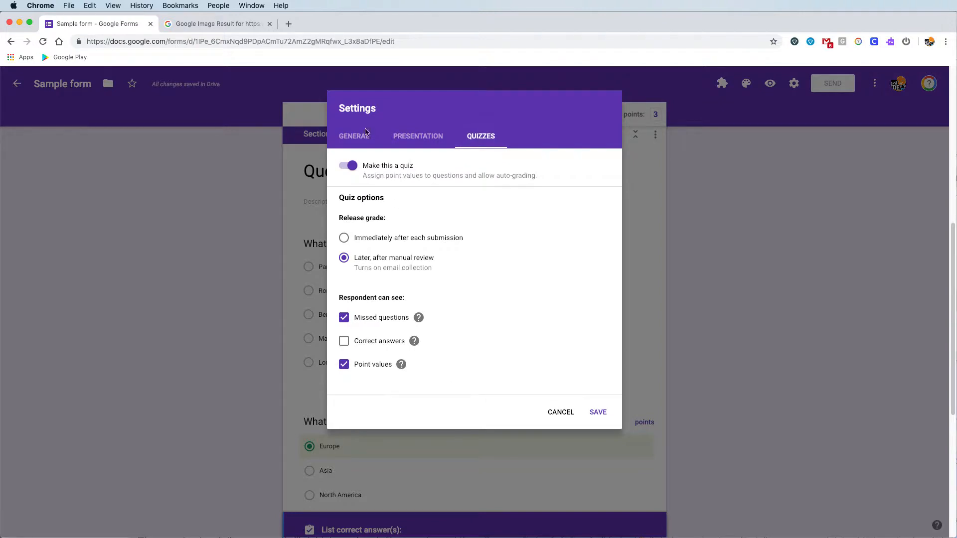
click(397, 134)
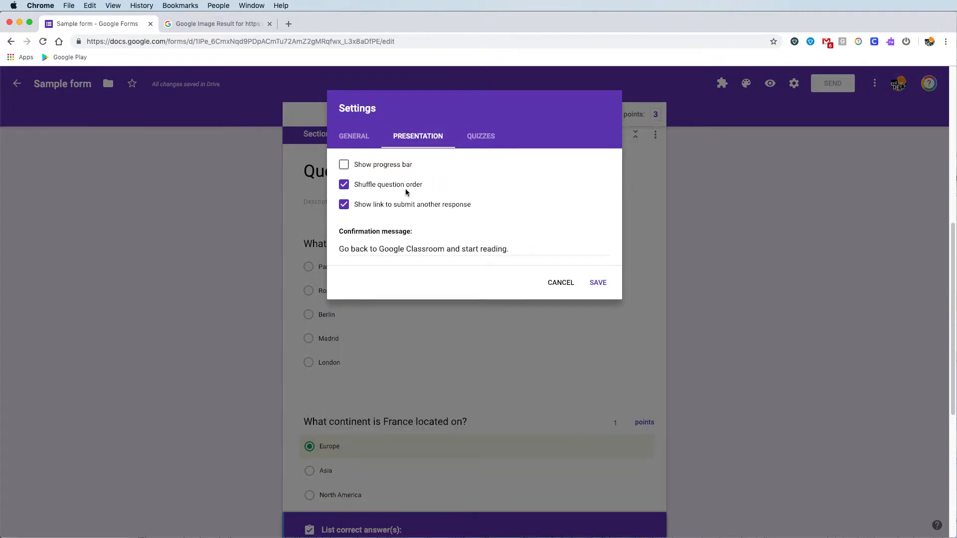
click(598, 282)
- Add a section titled 'Paris Monuments' after the France questions and begin inserting an image
scroll(612, 312, down, 6)
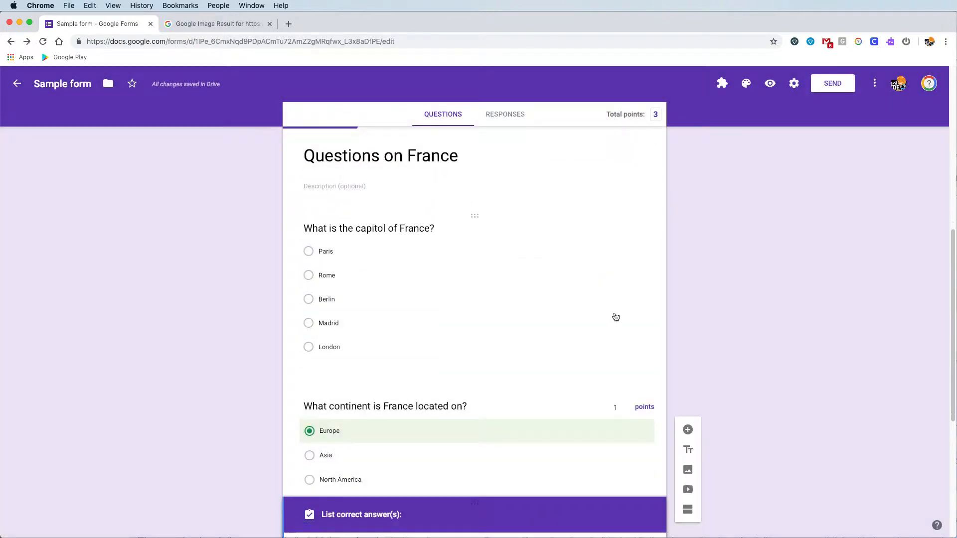
scroll(609, 301, up, 10)
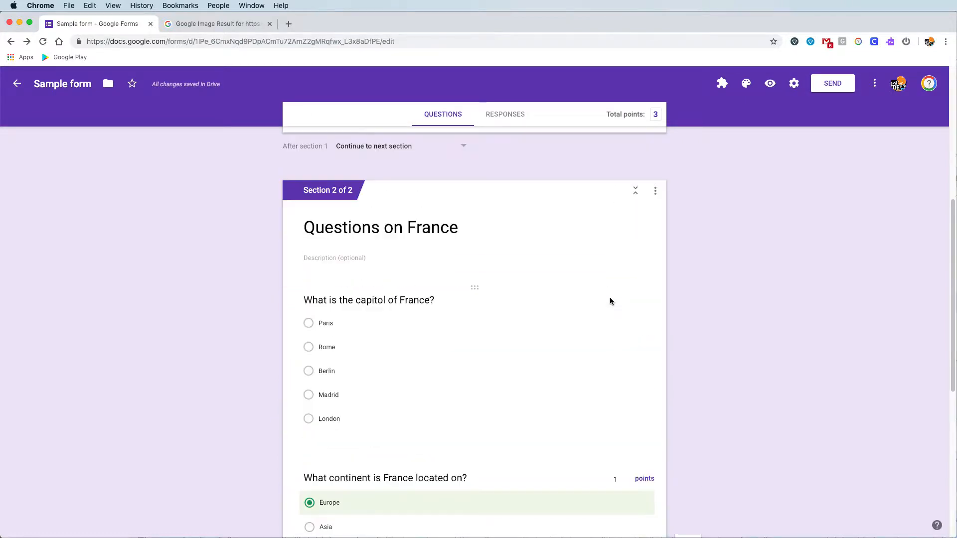
scroll(539, 202, up, 3)
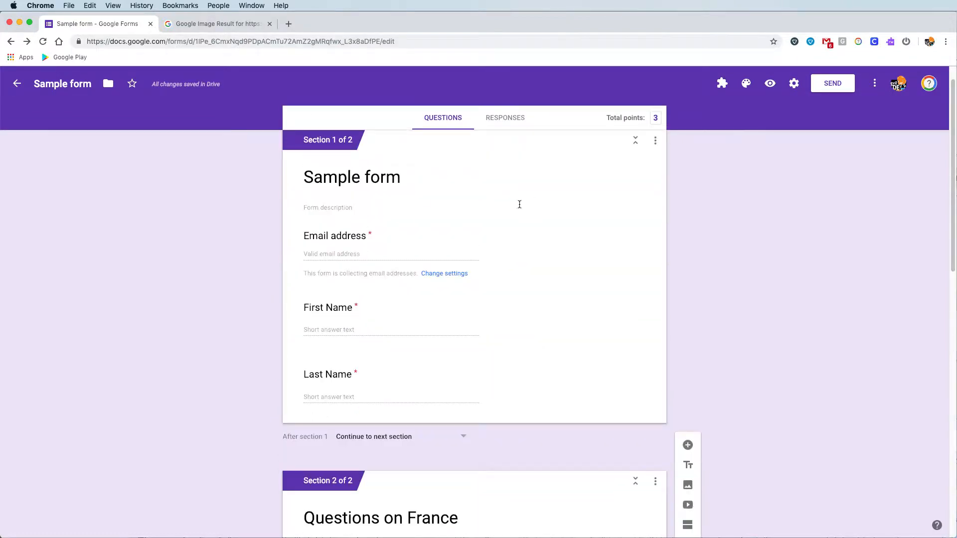
scroll(436, 249, down, 5)
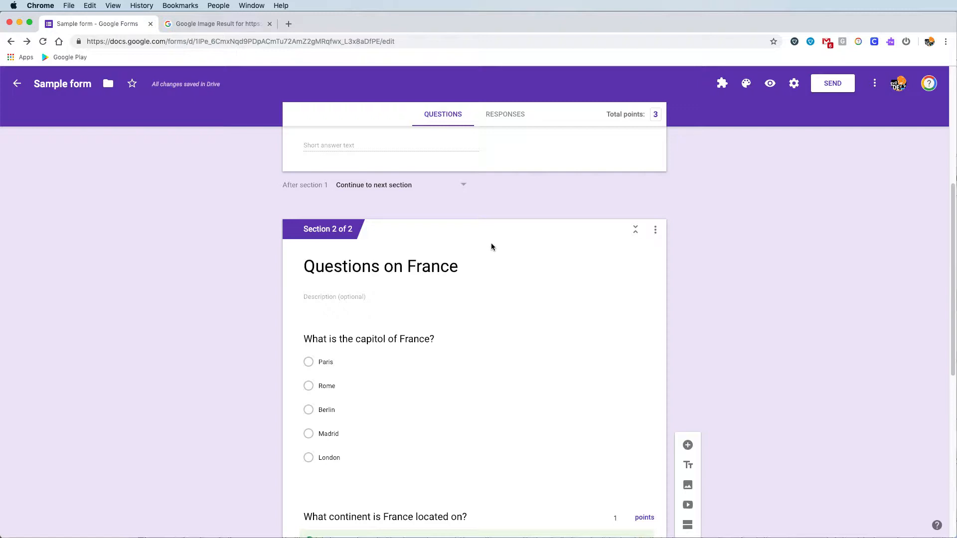
scroll(422, 474, down, 8)
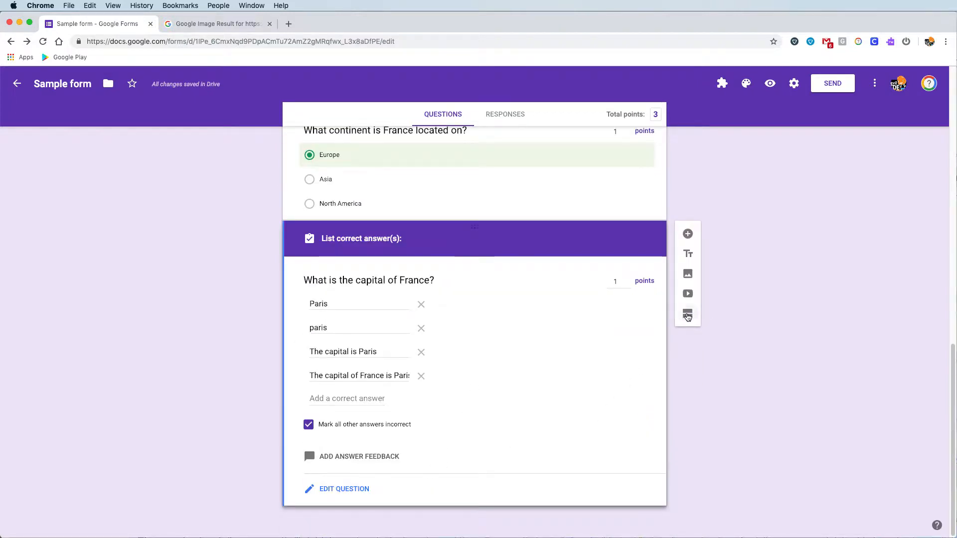
click(687, 314)
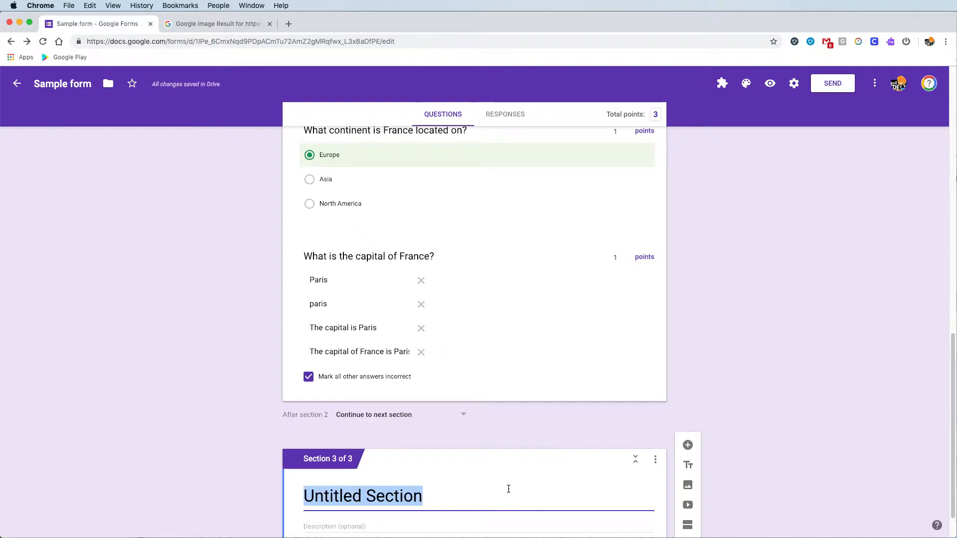
text(Paris Monu)
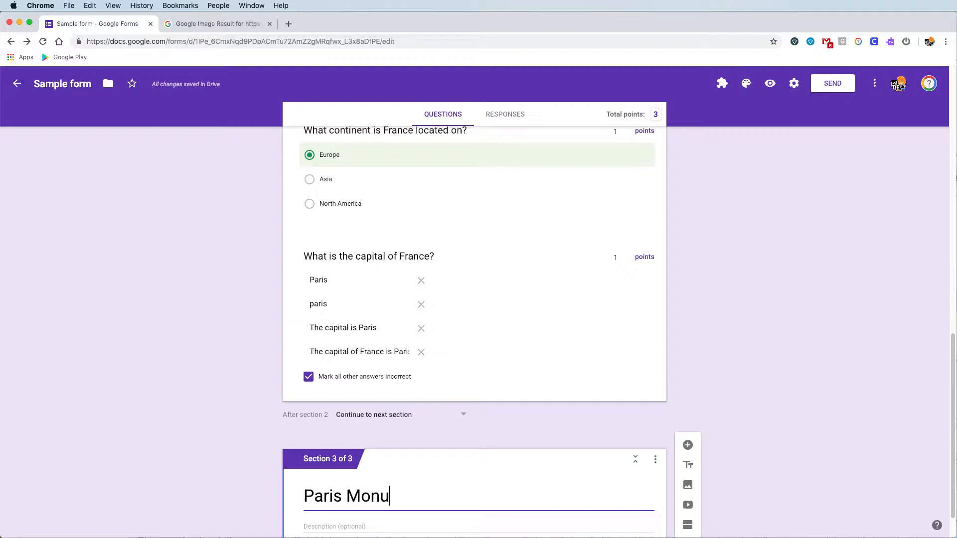
text(ments)
scroll(522, 467, down, 2)
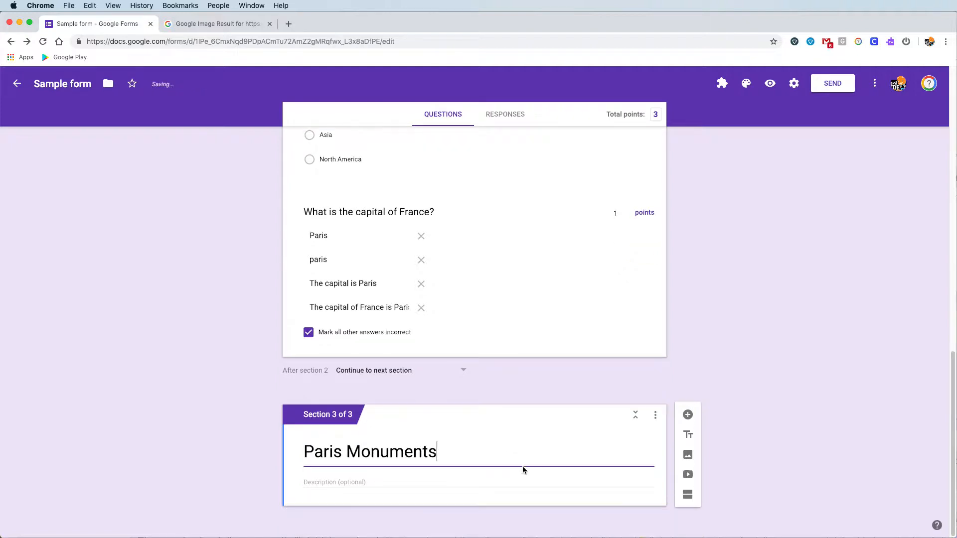
click(500, 480)
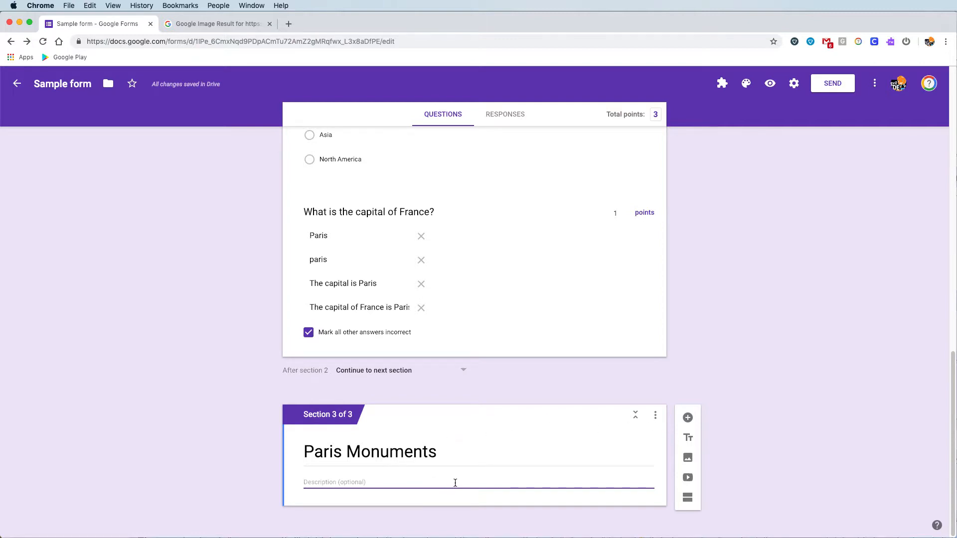
click(687, 460)
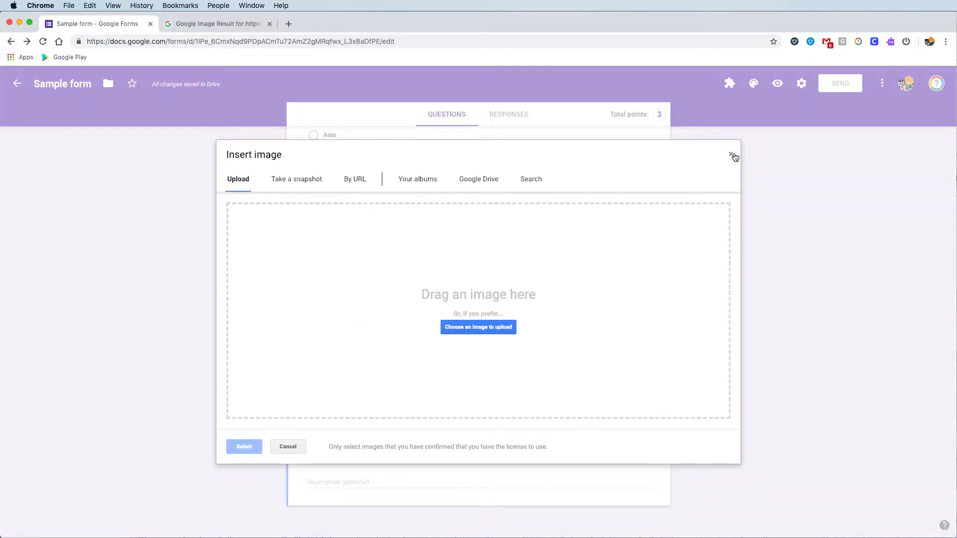
- Insert the vintage Paris monuments map found by an image search for 'paris monuments'
click(732, 155)
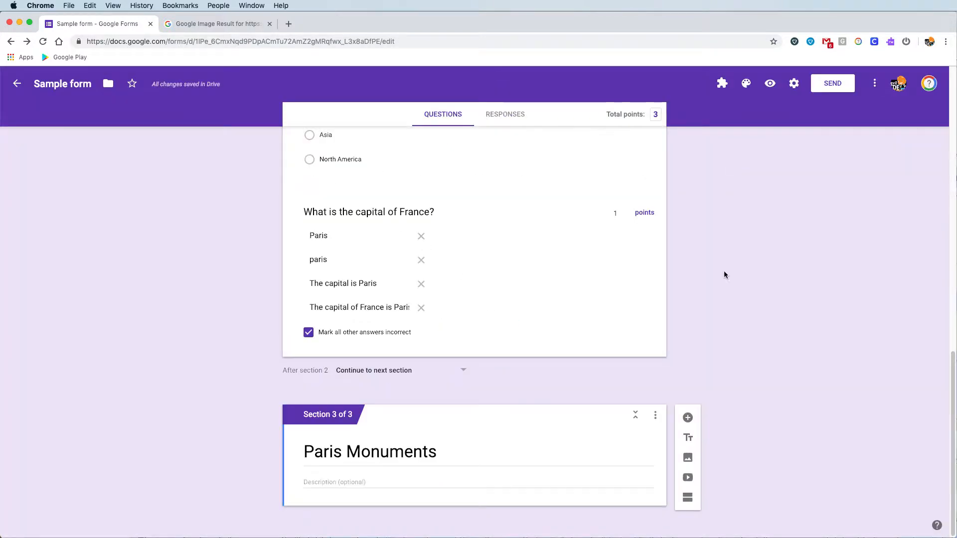
click(688, 459)
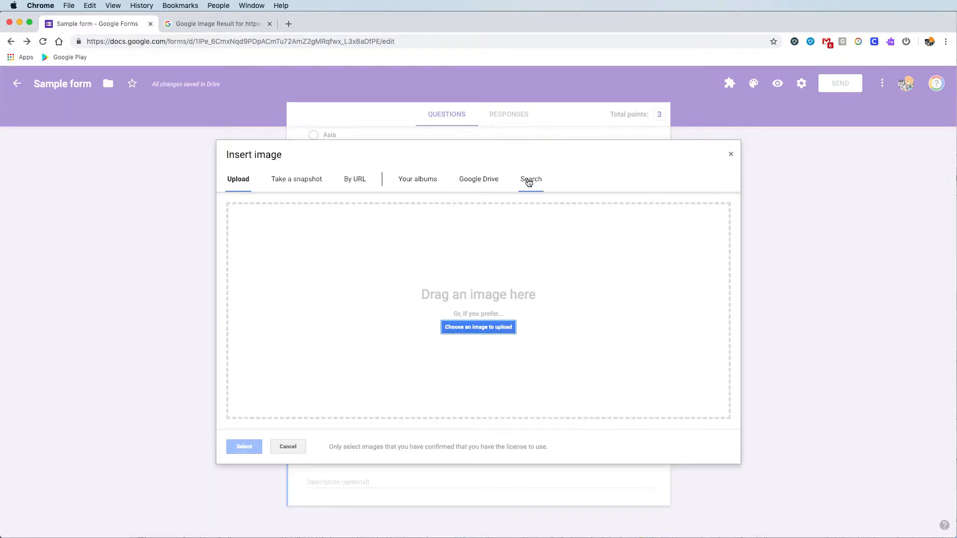
click(530, 182)
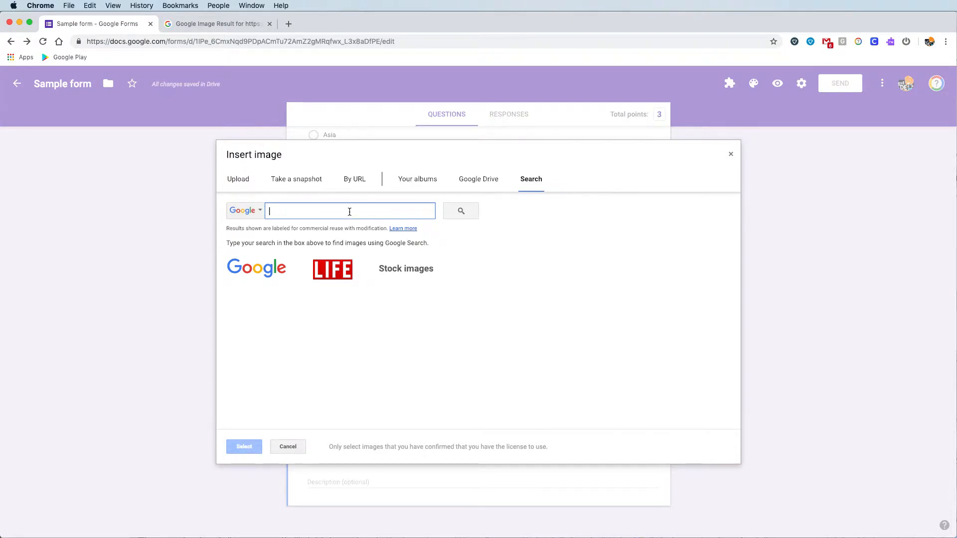
text(paris monu)
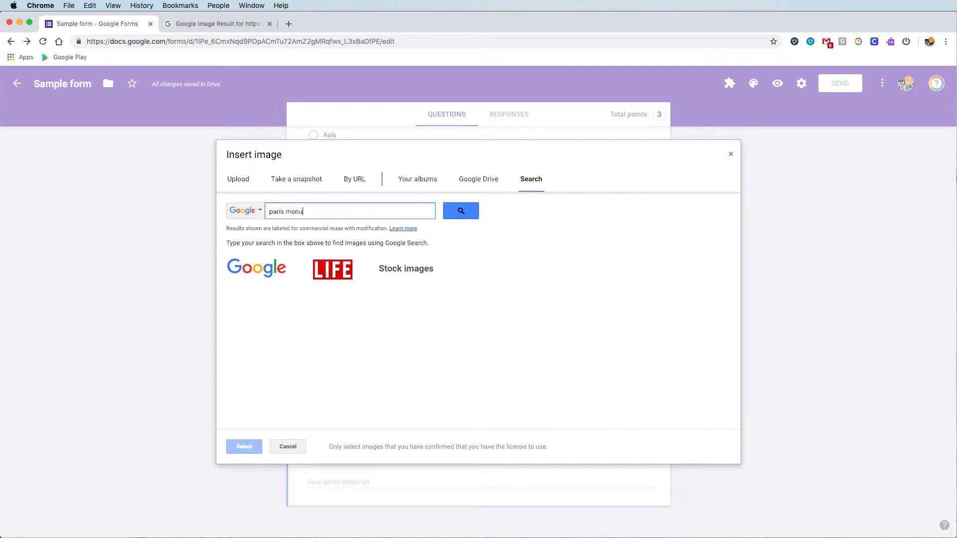
text(ments)
key(Return)
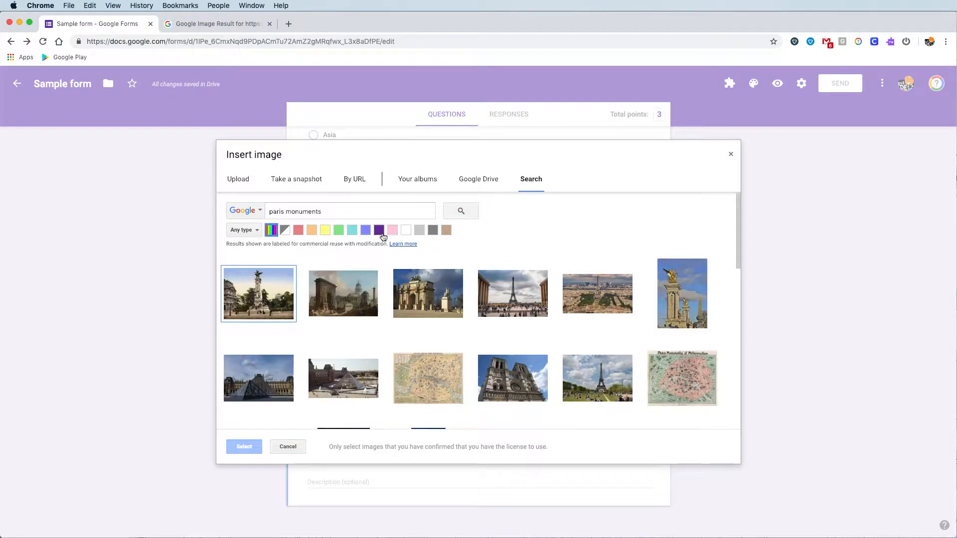
scroll(426, 262, down, 3)
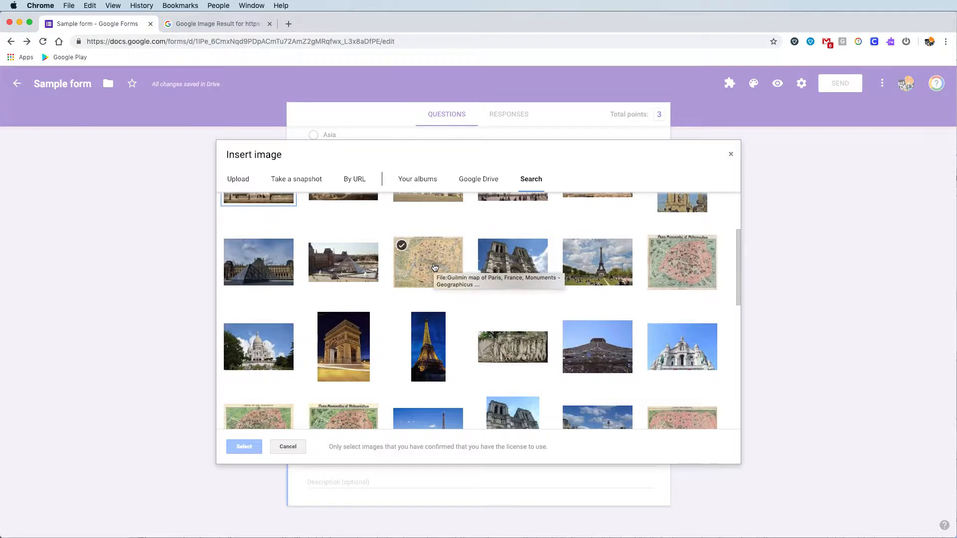
click(434, 268)
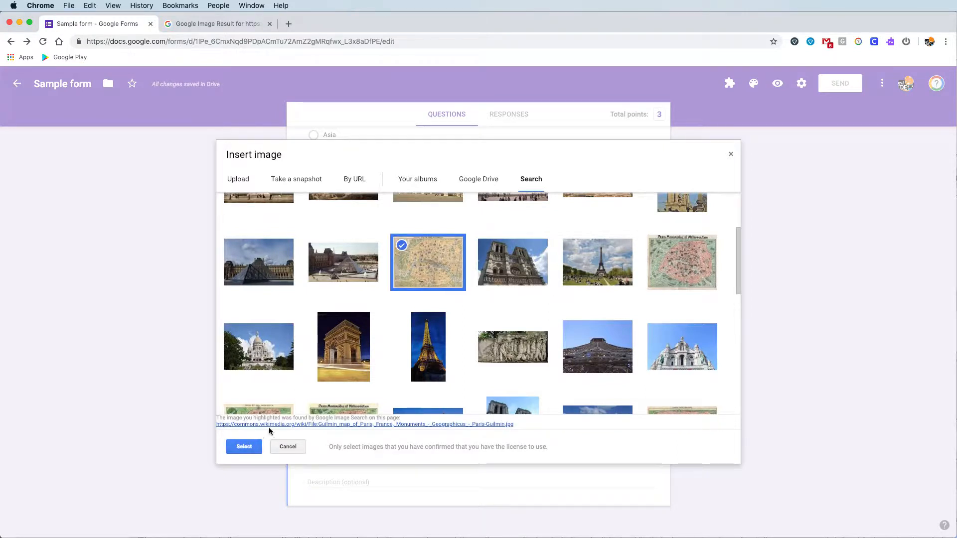
click(244, 447)
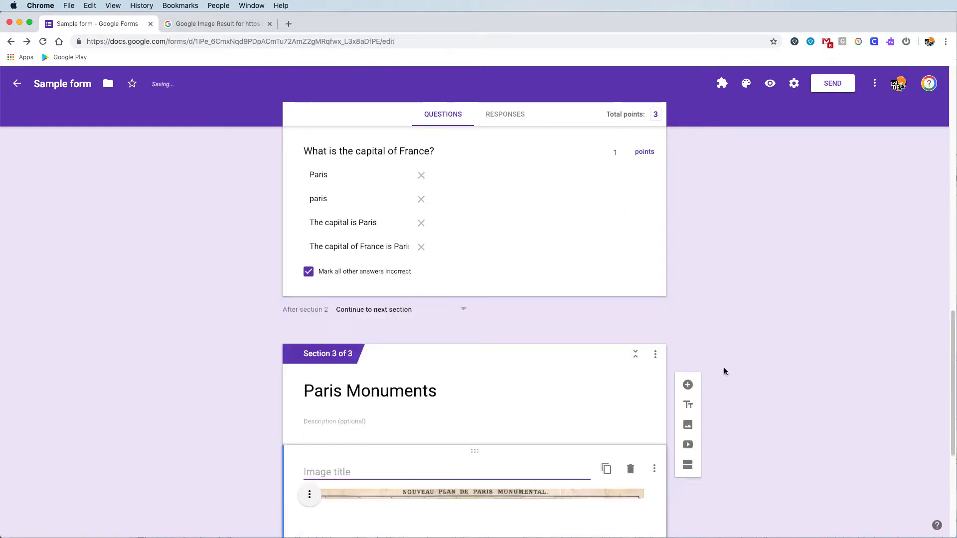
- Title the map image 'Map of Monuments' and open the respondent preview
scroll(534, 393, down, 2)
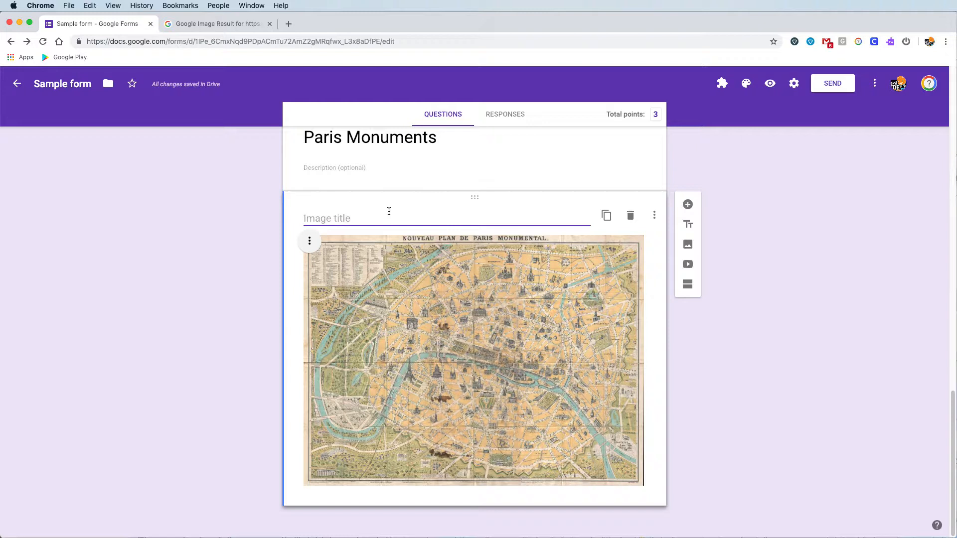
text(Map of )
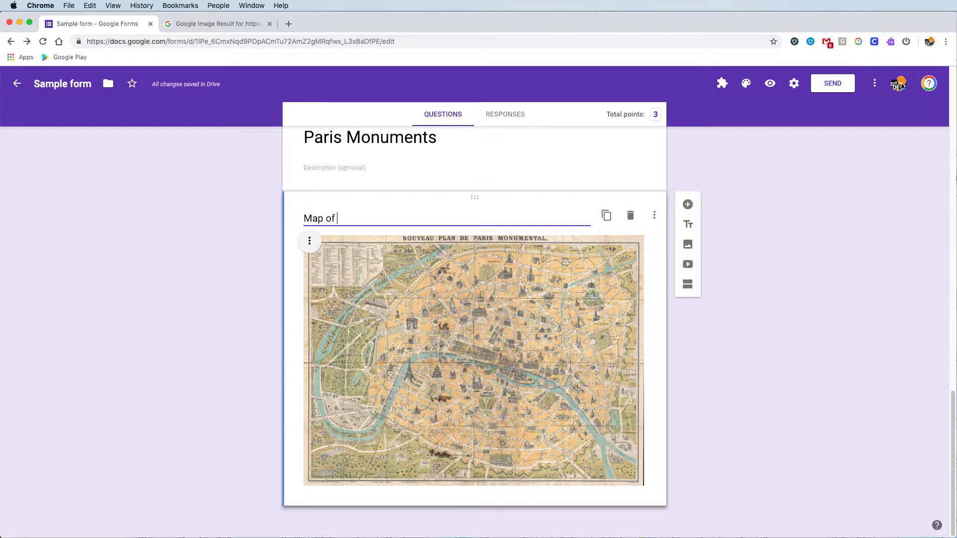
text(Monuments)
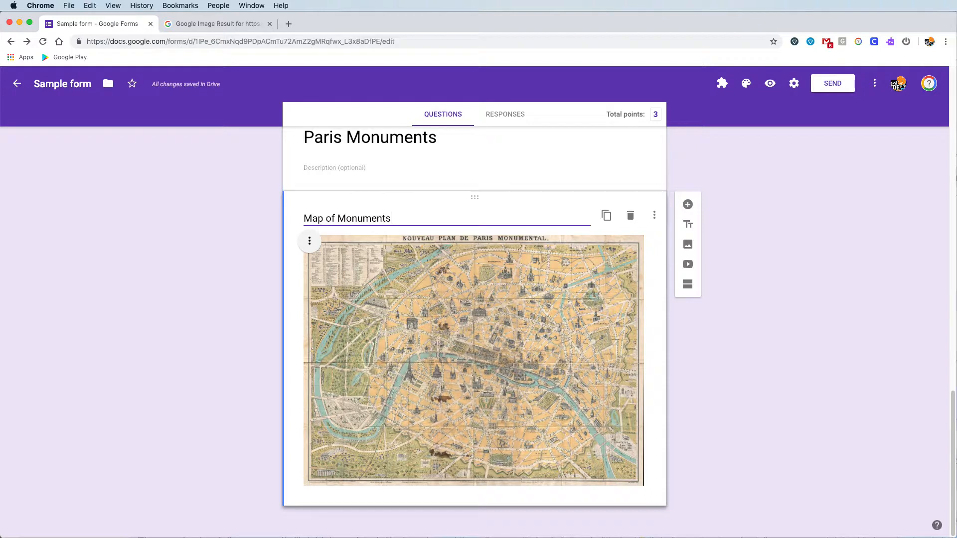
click(718, 326)
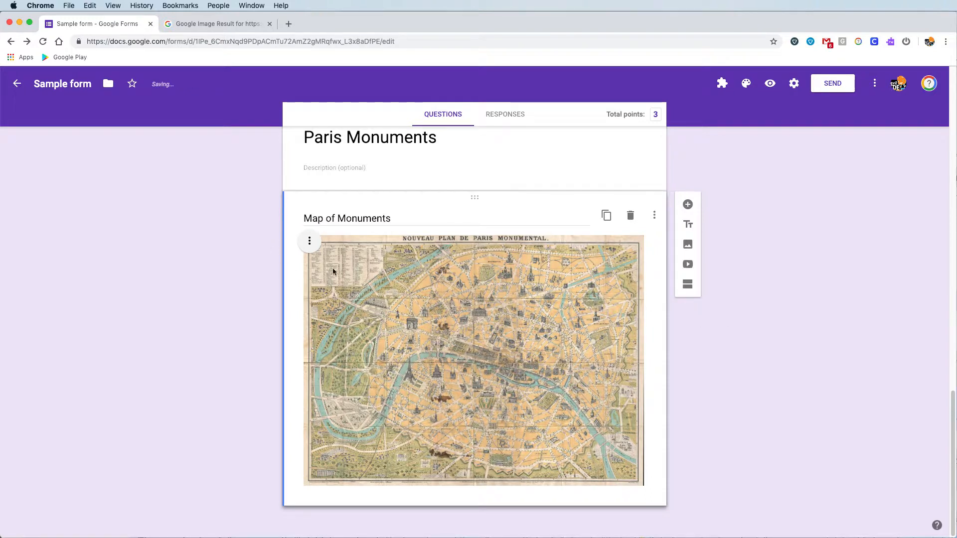
click(310, 243)
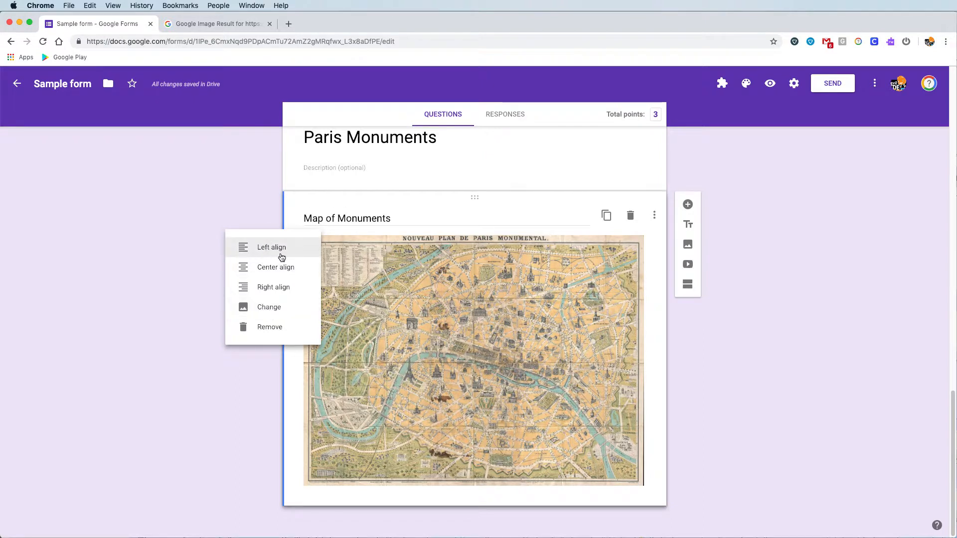
click(430, 222)
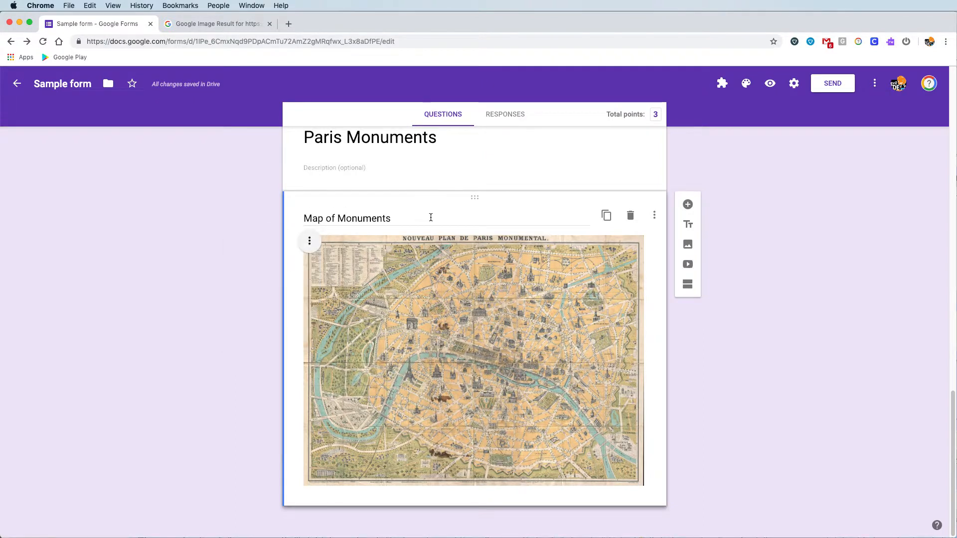
click(770, 85)
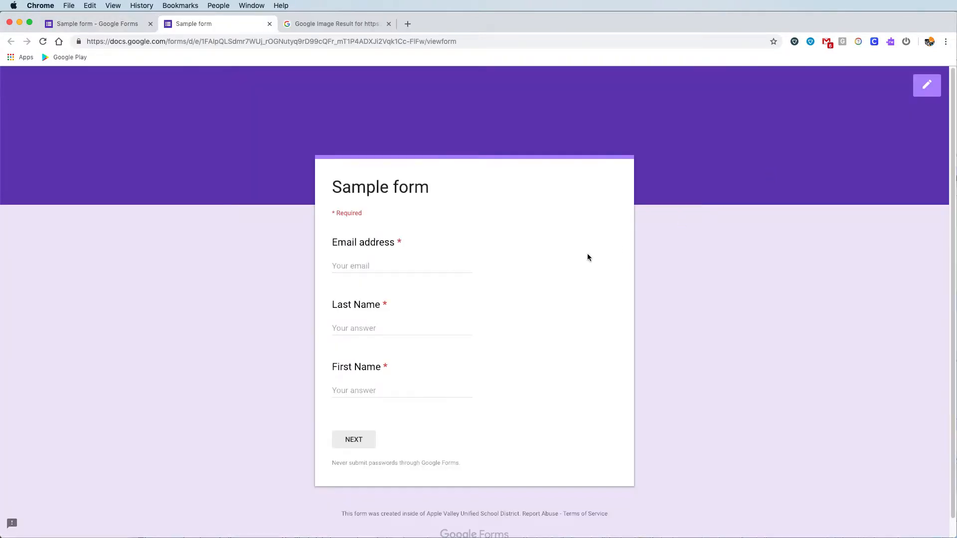
- Enter a test email, last name and first name, then advance to the Paris Monuments page
click(403, 269)
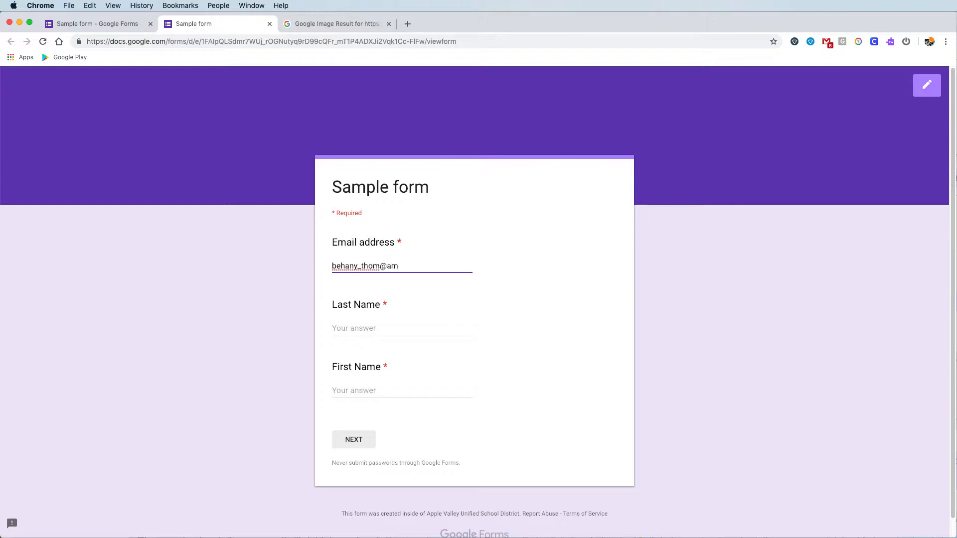
key(Tab)
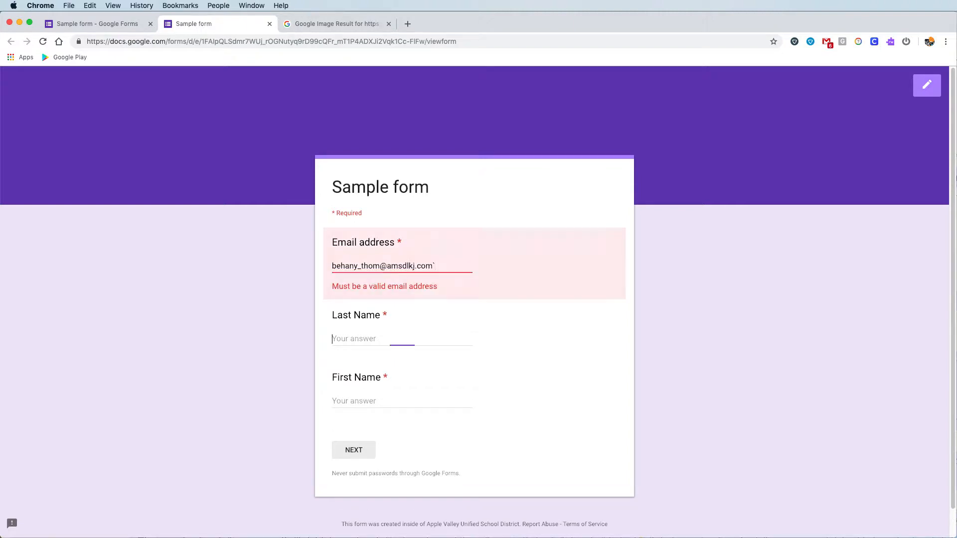
text(thl)
key(Tab)
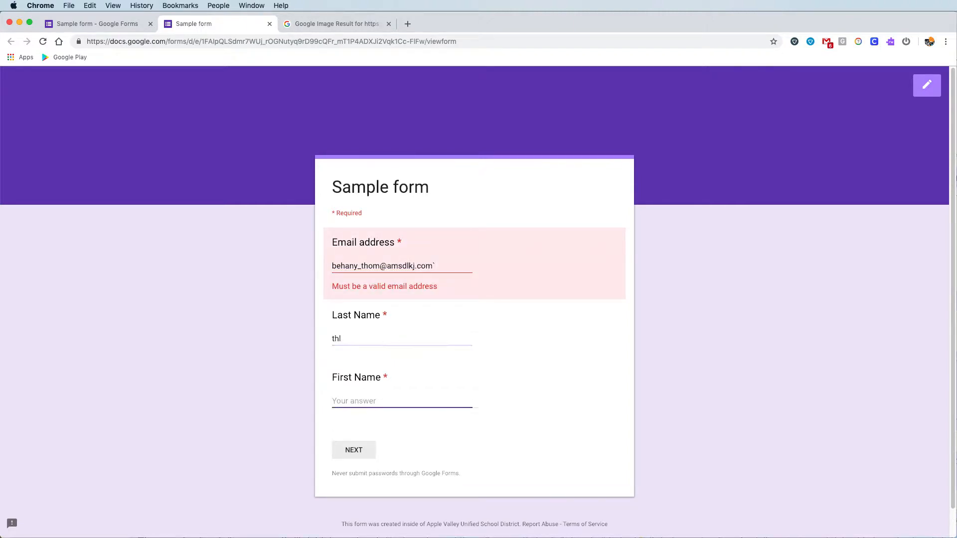
text(dklkj)
click(446, 265)
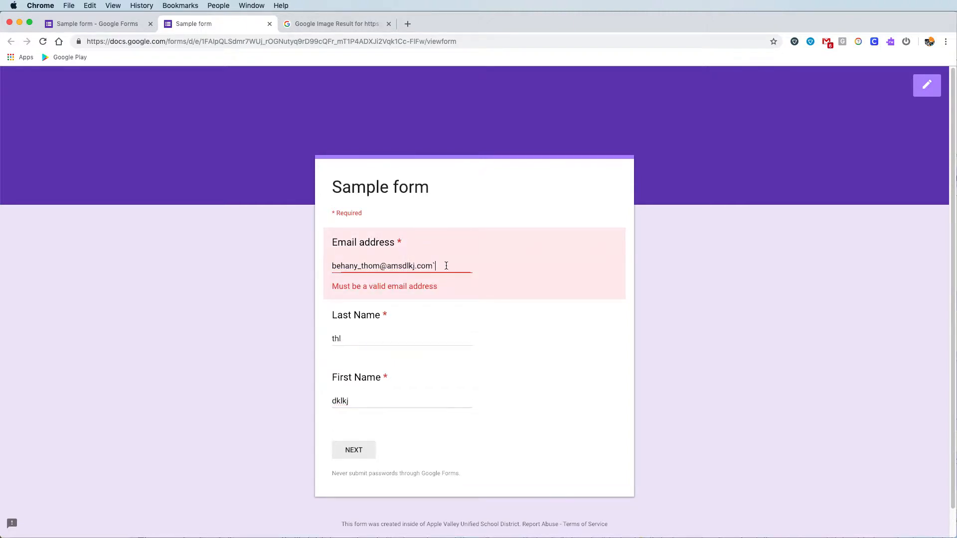
key(BackSpace)
click(367, 449)
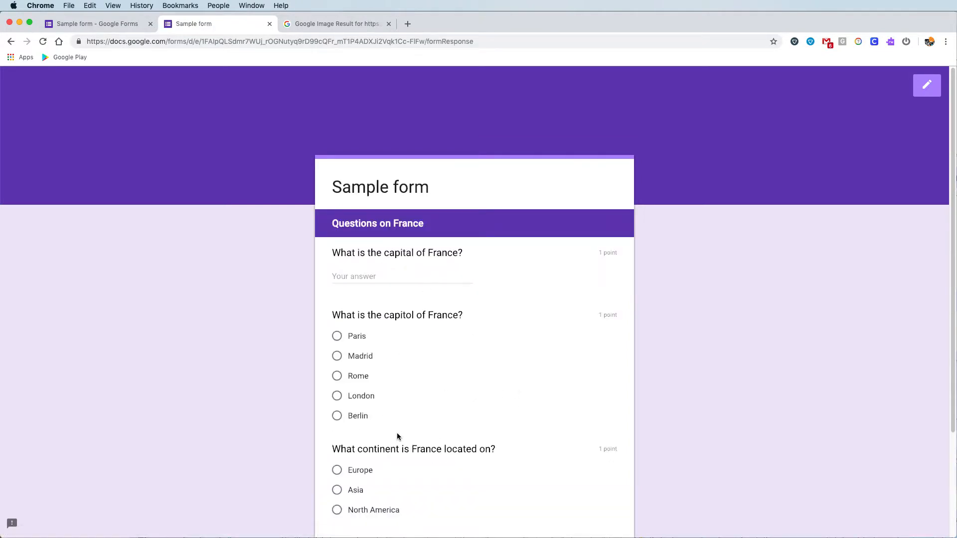
scroll(397, 435, down, 3)
click(405, 421)
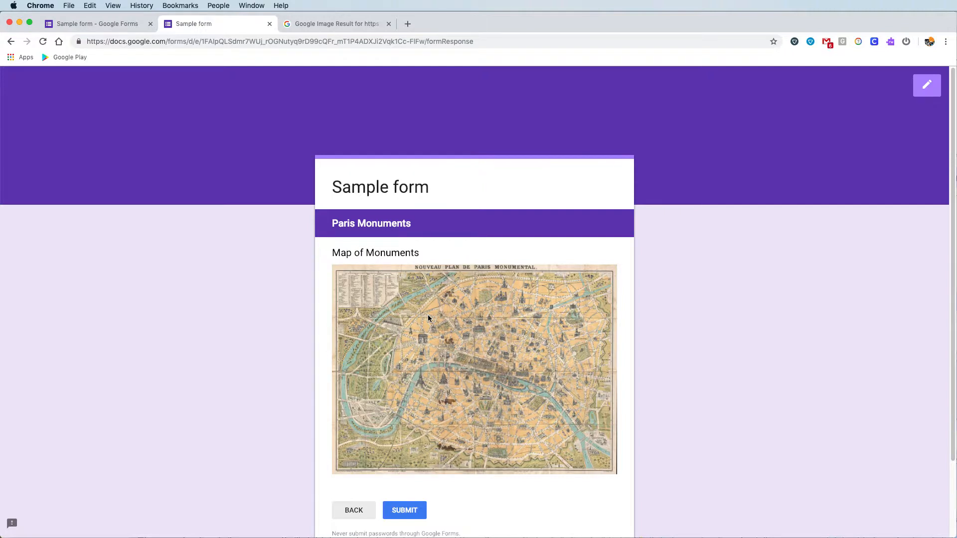
- Below the map, add the question 'Which monument was constructed for the 1889 World's Fair'
click(269, 24)
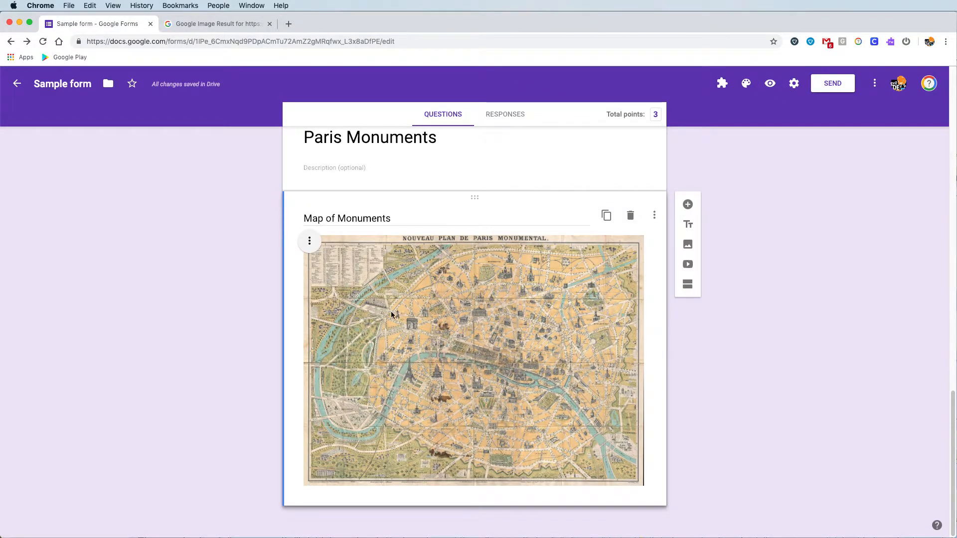
click(458, 458)
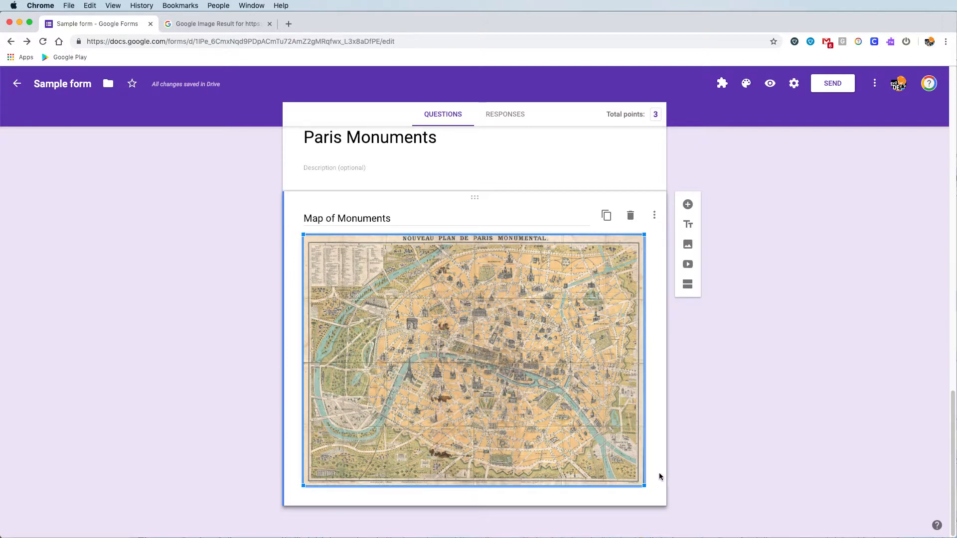
click(688, 206)
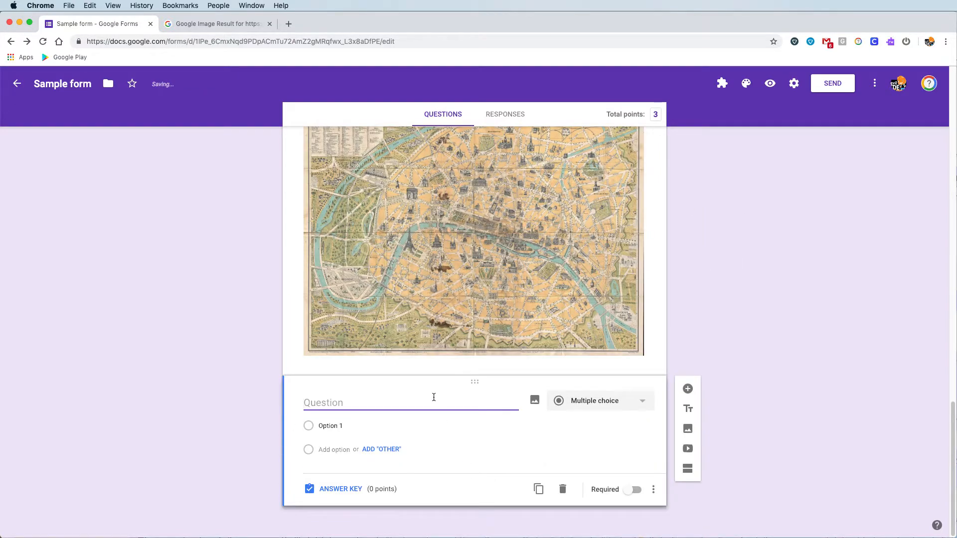
text(Which monuments co)
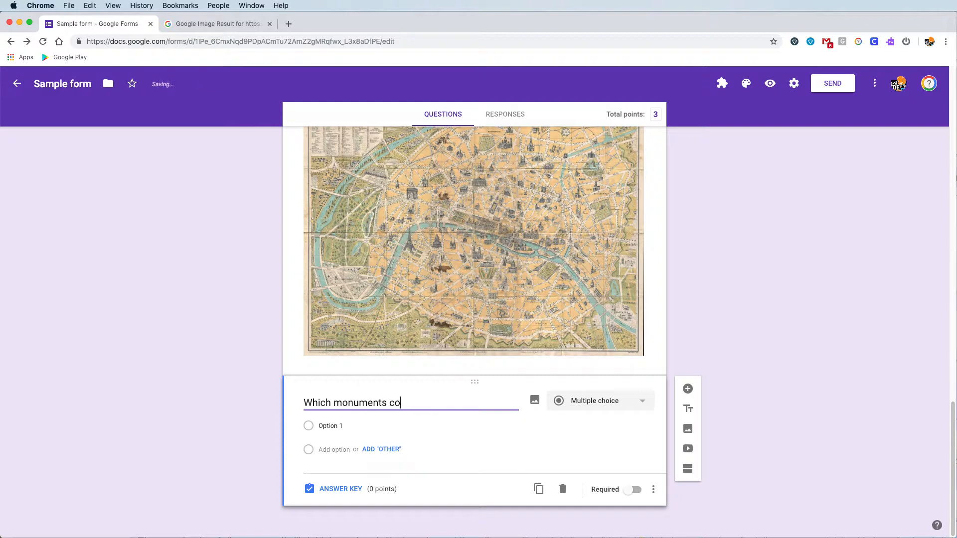
text(mmemorates)
key(BackSpace)
key(BackSpace)
key(BackSpace)
key(BackSpace)
key(BackSpace)
key(BackSpace)
key(BackSpace)
key(BackSpace)
key(BackSpace)
key(BackSpace)
key(BackSpace)
key(BackSpace)
key(BackSpace)
key(BackSpace)
key(BackSpace)
text(t was constructe)
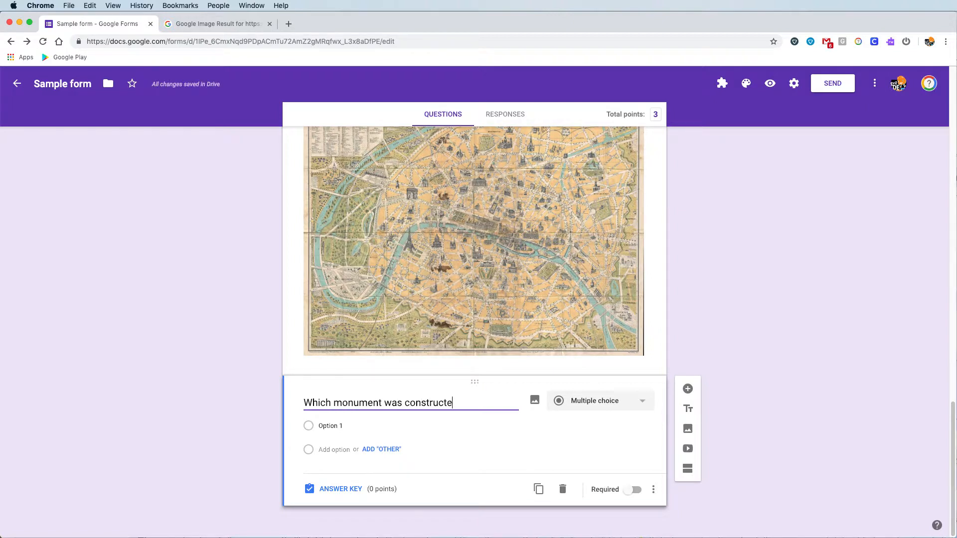
text(d for the 1889 )
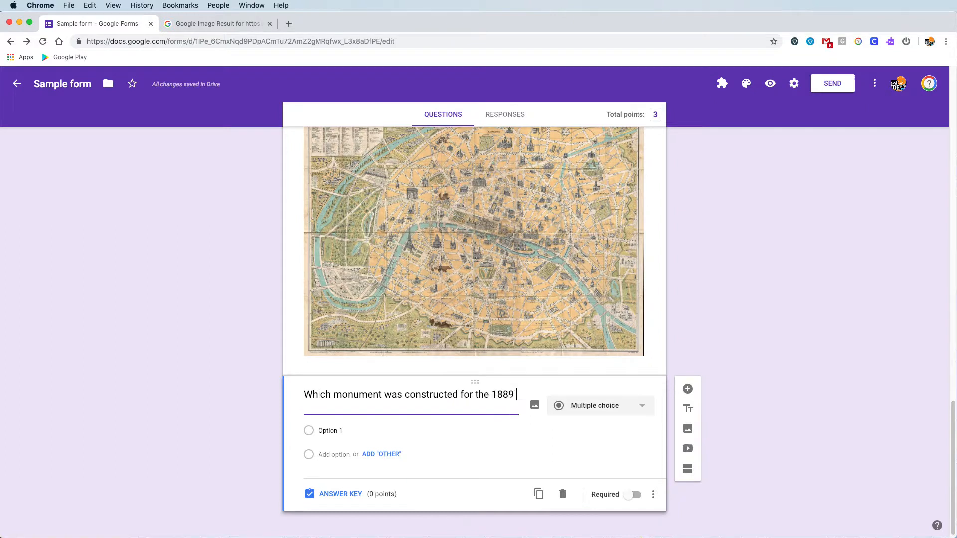
text(Wor'd)
key(BackSpace)
key(BackSpace)
text(l's)
key(BackSpace)
key(BackSpace)
text(ds')
text('s Fair)
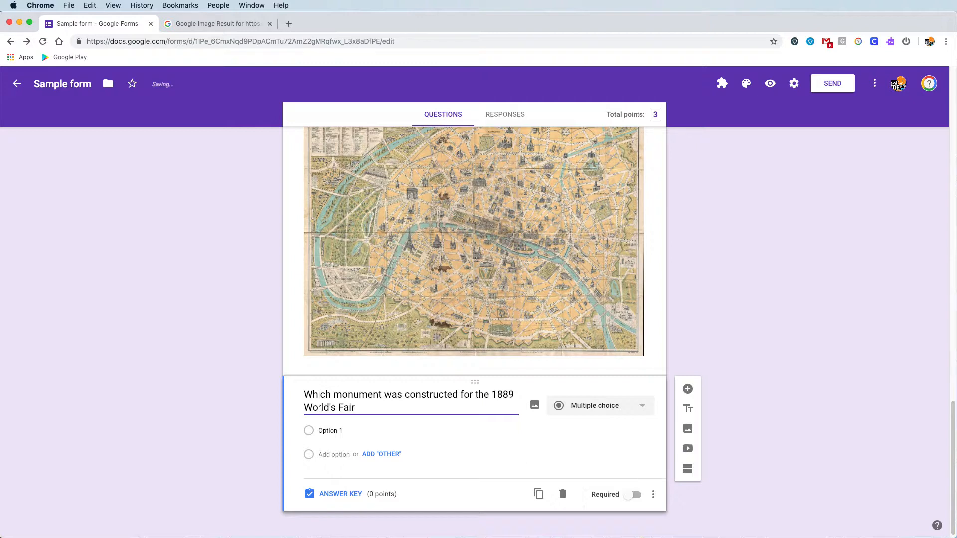
click(434, 424)
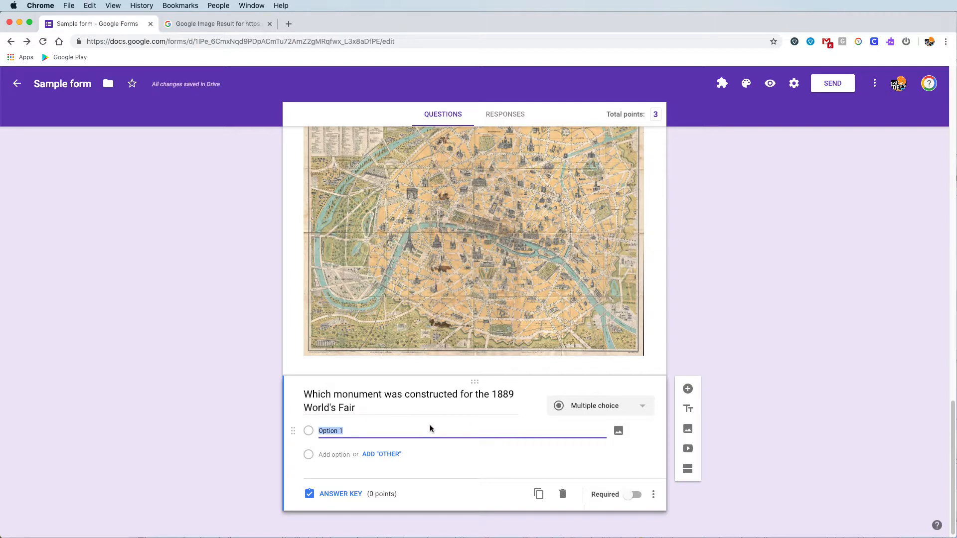
- Make the first choice 'La Tour Eiffel' with an Eiffel Tower photo from image search
text(La Tour Eiffel)
click(618, 432)
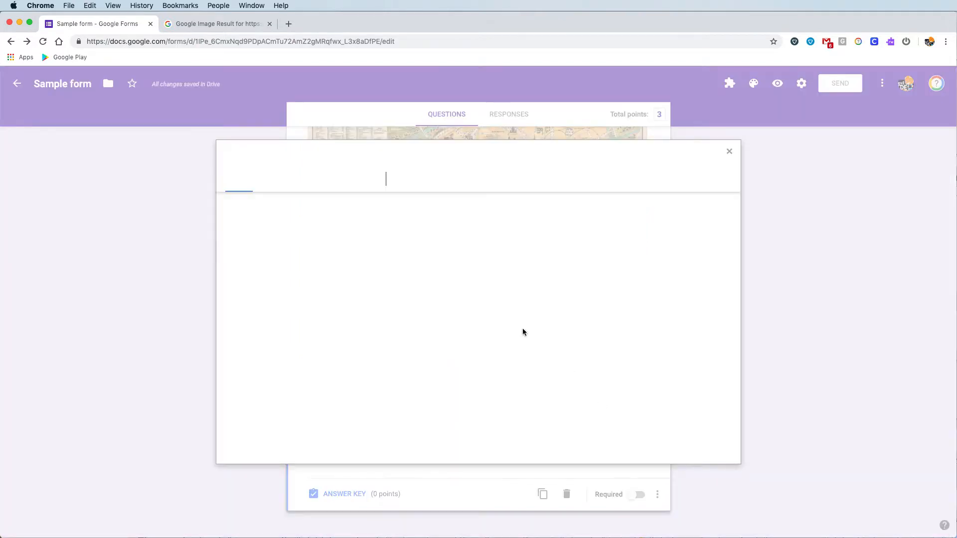
click(528, 188)
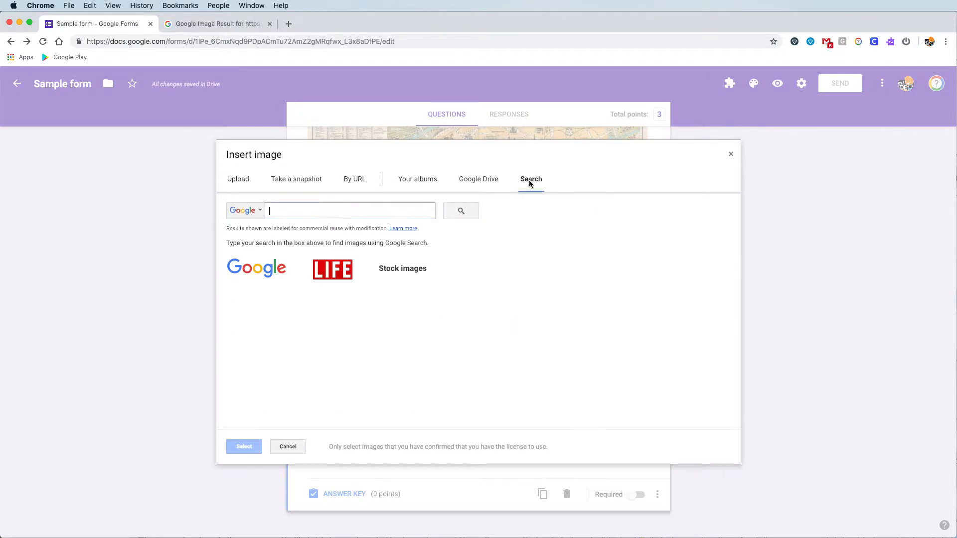
text(eiffel t)
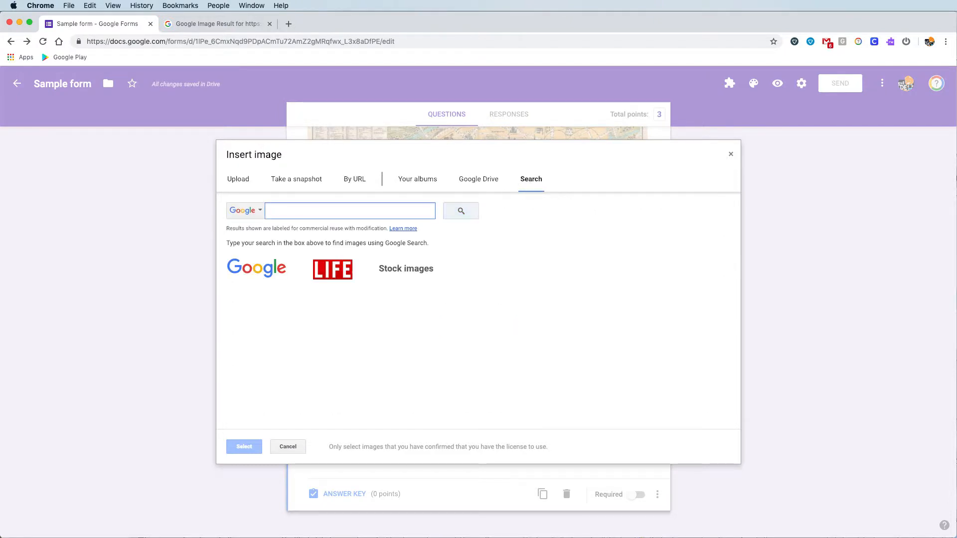
text(ou)
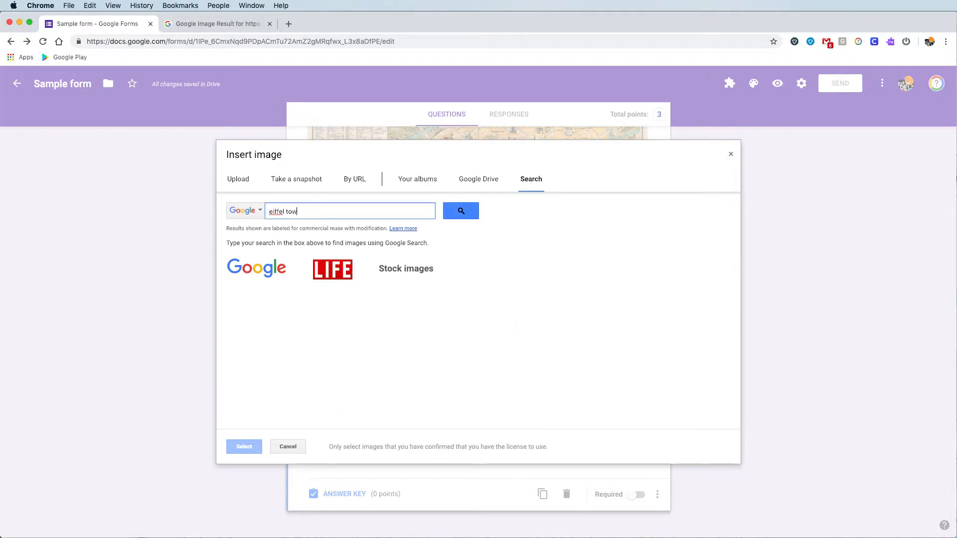
text(er)
key(Return)
click(257, 281)
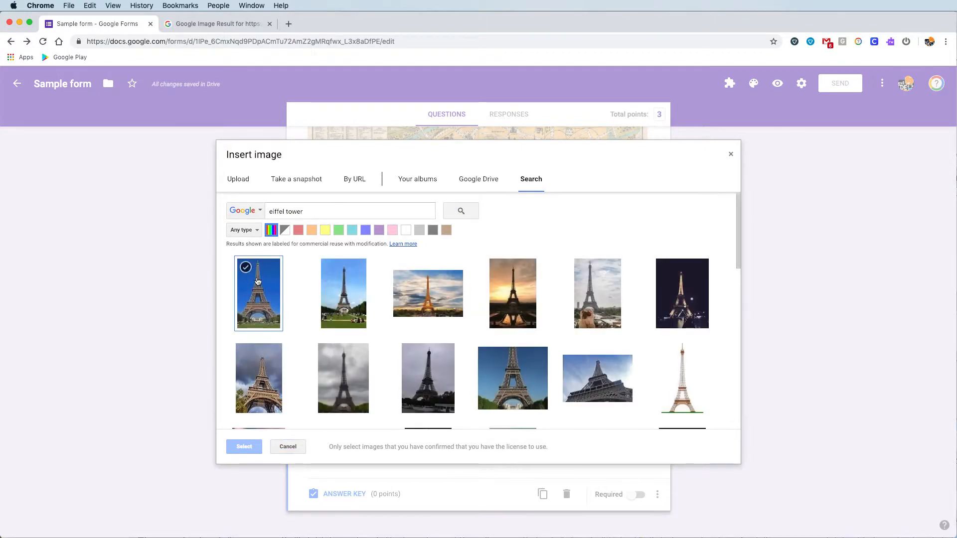
click(244, 447)
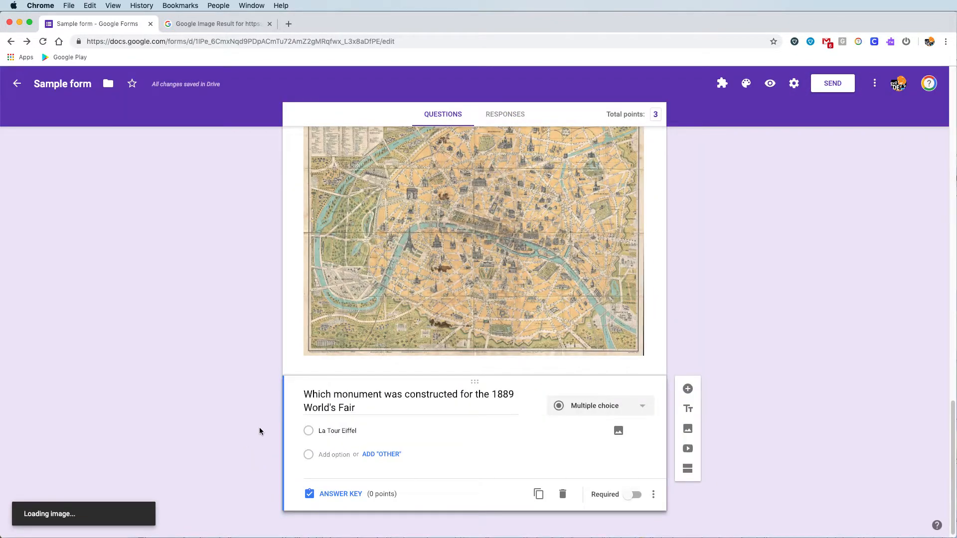
- Add a second answer option, 'L'arc de triomphe'
click(329, 434)
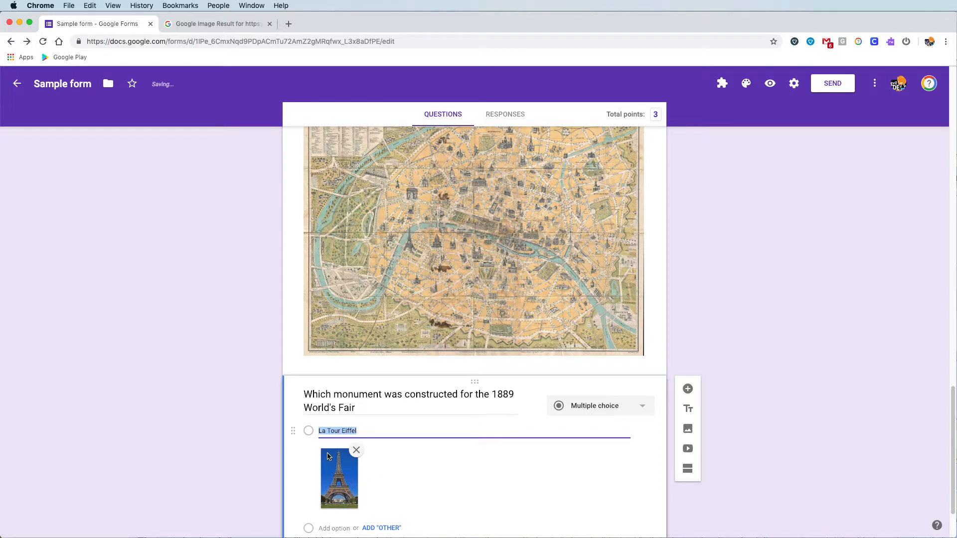
click(339, 528)
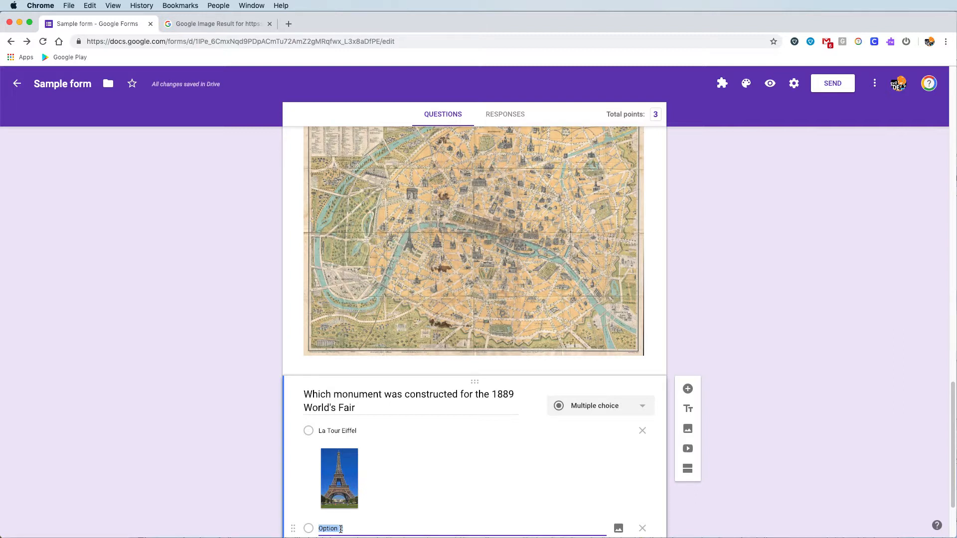
text(L'arc de triomphe)
key(Return)
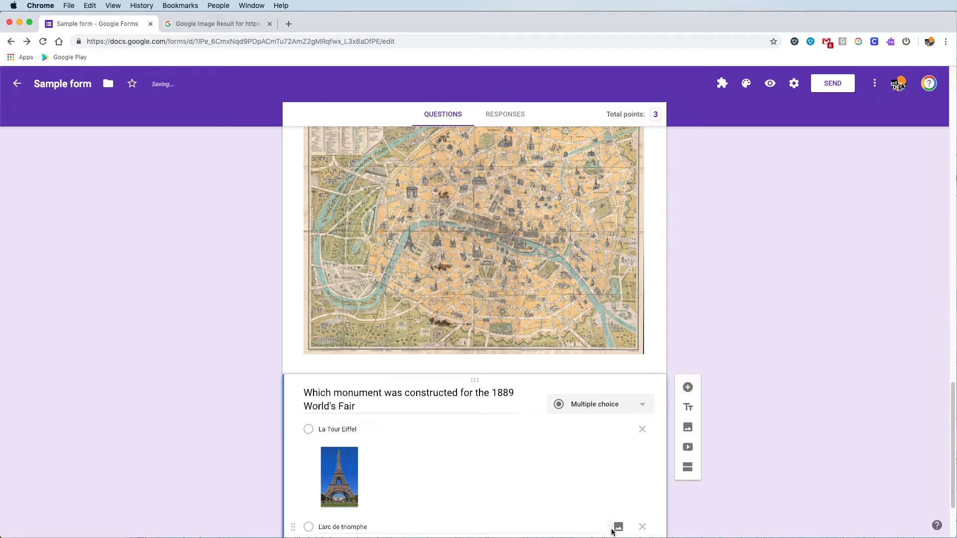
- Attach an Arc de Triomphe photo to the L'arc de triomphe option
click(618, 531)
click(531, 179)
text(arce de triomphe)
key(Return)
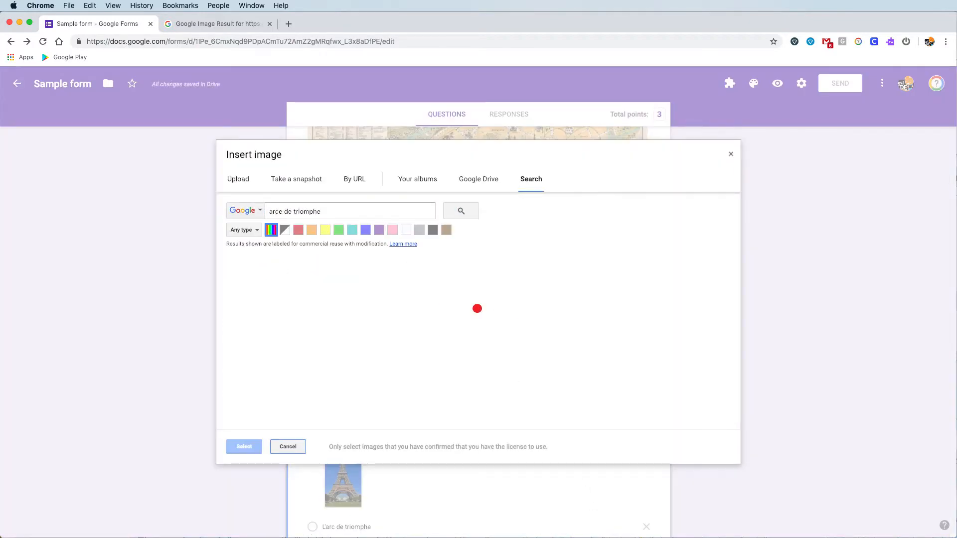
click(259, 295)
click(245, 446)
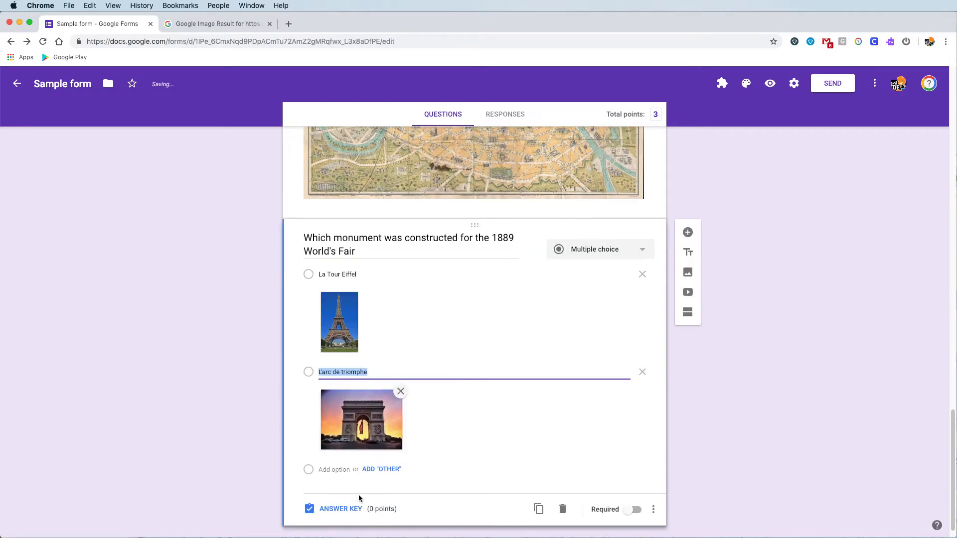
- Add a 'Louvre' option illustrated with a Louvre pyramid photo
click(349, 470)
text(Louvre)
click(619, 470)
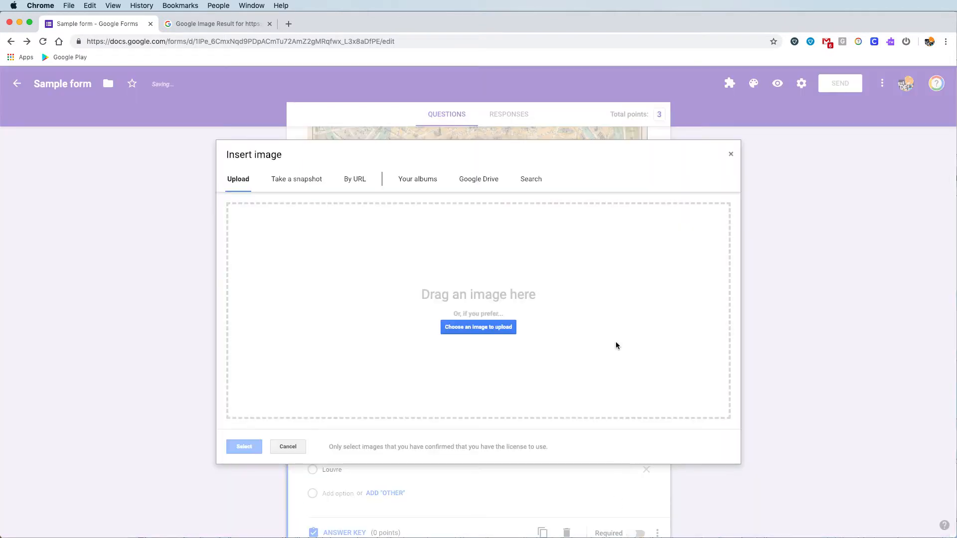
click(531, 179)
text(louvre)
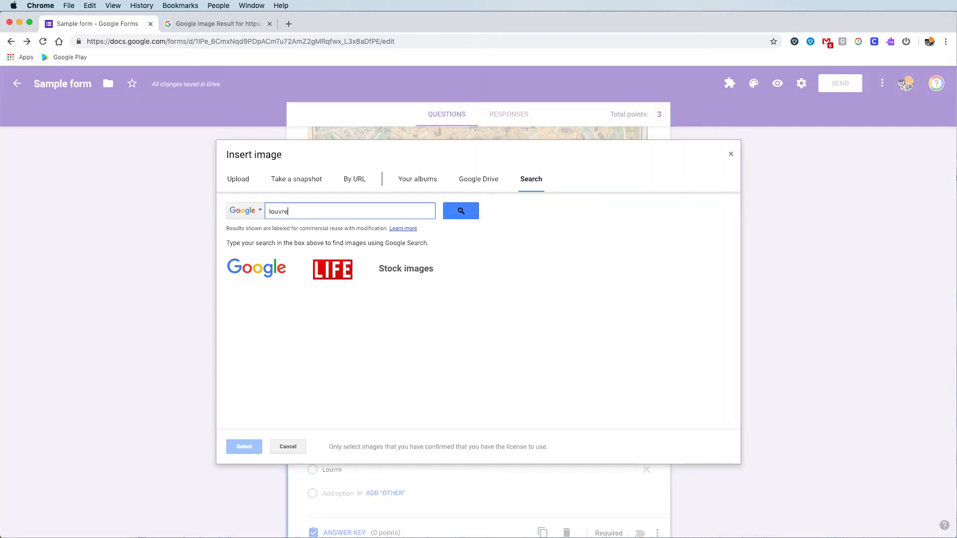
key(Return)
click(344, 293)
click(245, 446)
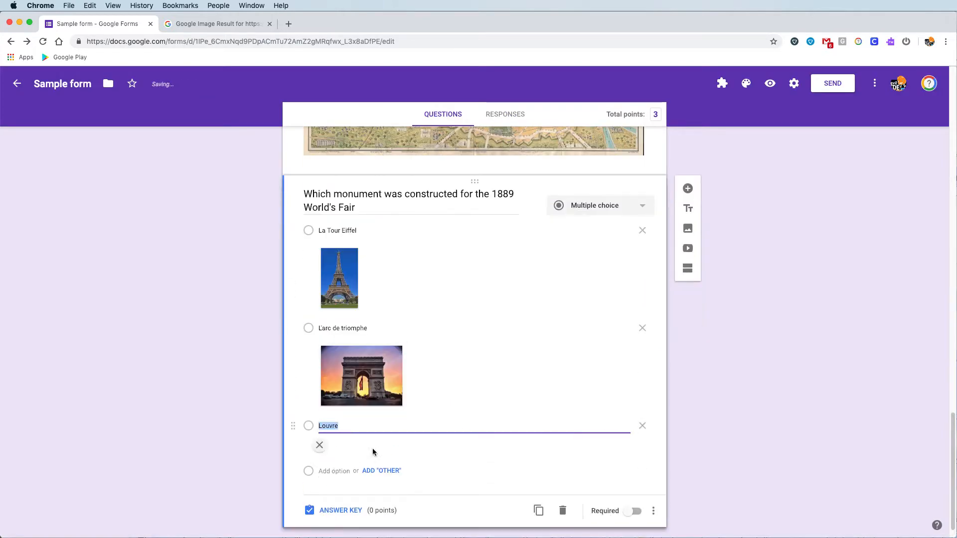
- Add a 'Place de la bastille' option with a Bastille photo and clear the La Tour Eiffel label
click(345, 461)
text(Place de la bastille)
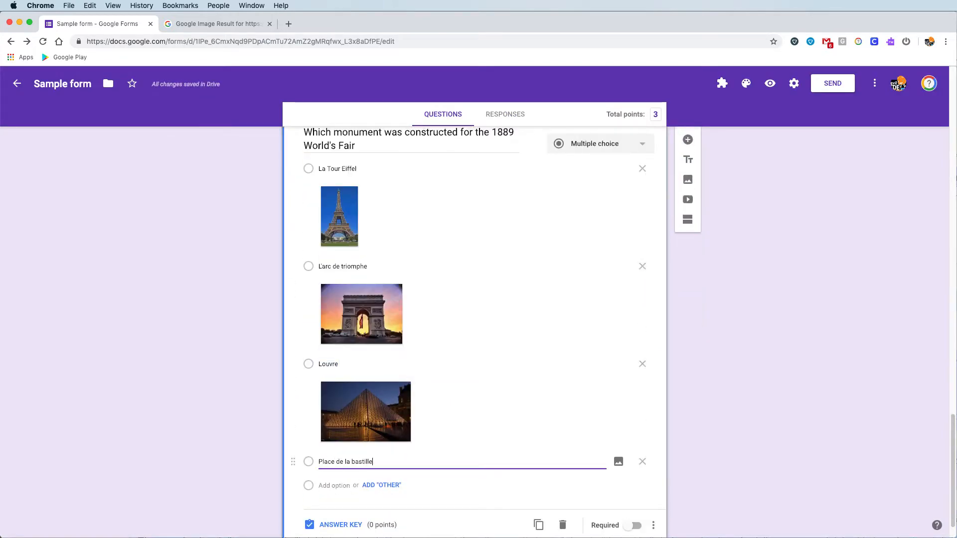
click(618, 461)
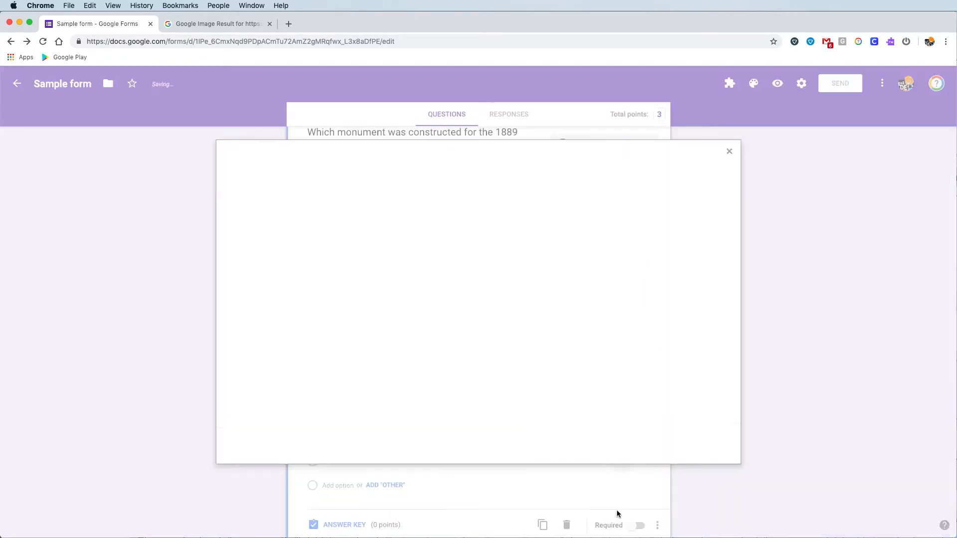
click(531, 179)
text(place de la bastille)
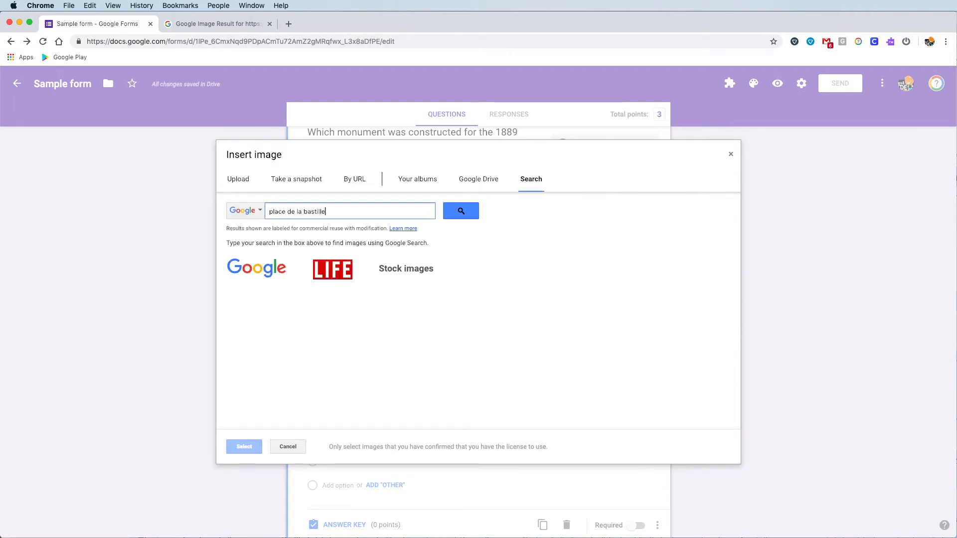
key(Return)
click(259, 294)
click(244, 446)
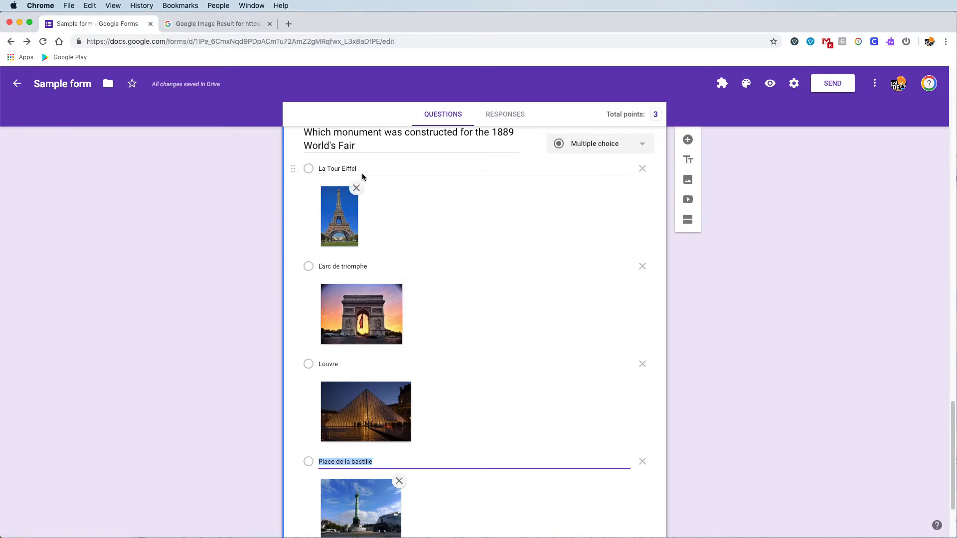
click(344, 169)
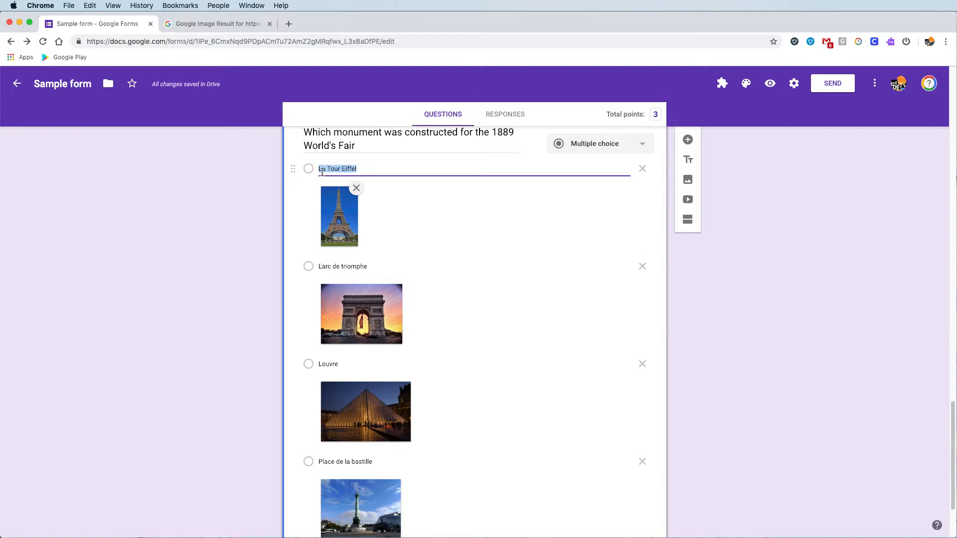
key(BackSpace)
- Open the respondent preview and fill in test email, last name and first name answers
click(768, 85)
click(382, 263)
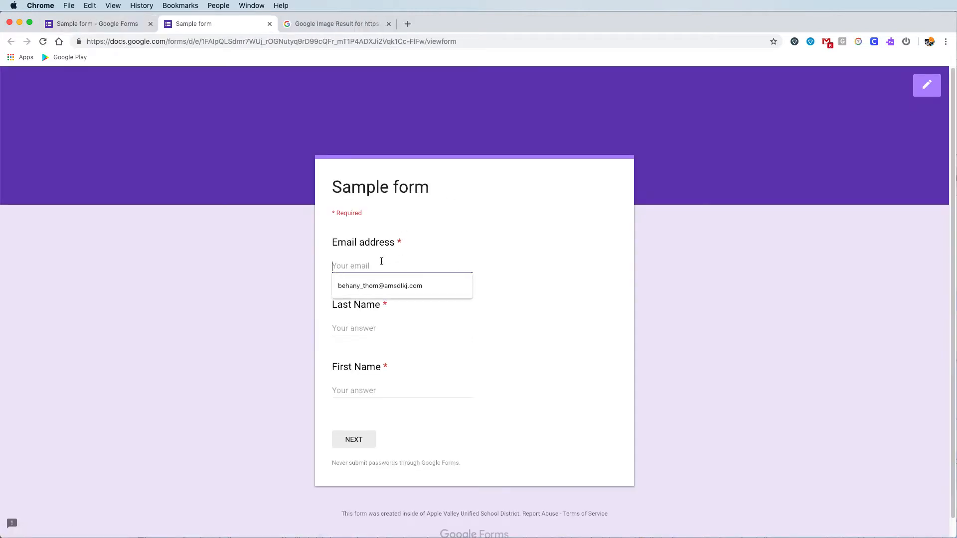
click(379, 286)
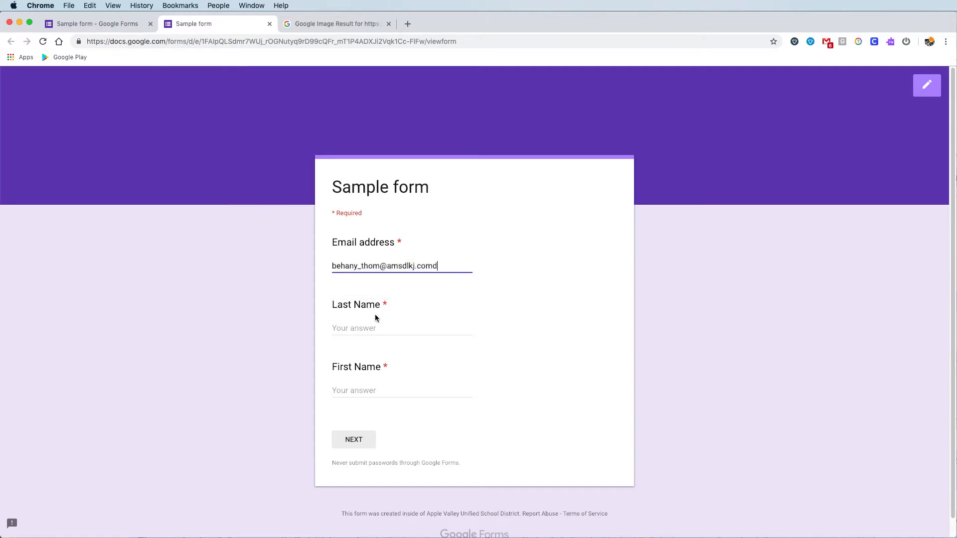
text(d)
key(Tab)
text(dsdfsd)
click(363, 391)
text(dfsdf)
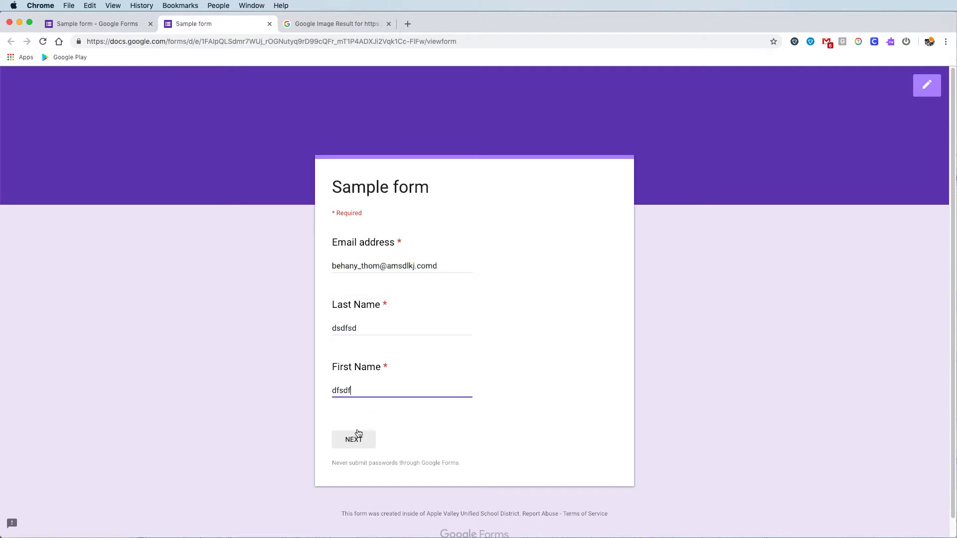
click(355, 439)
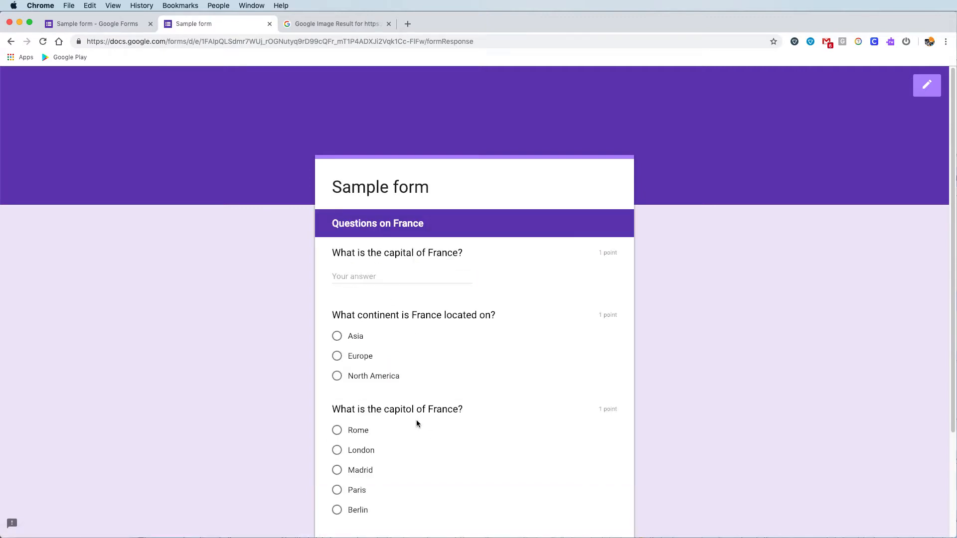
- Continue to Paris Monuments and scroll through the pictured monument question to the map
scroll(417, 424, down, 3)
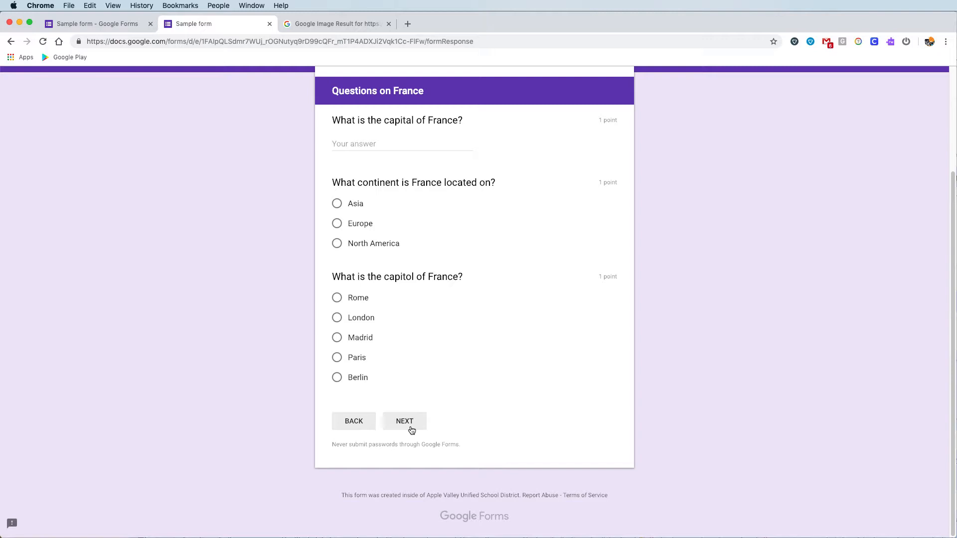
click(412, 429)
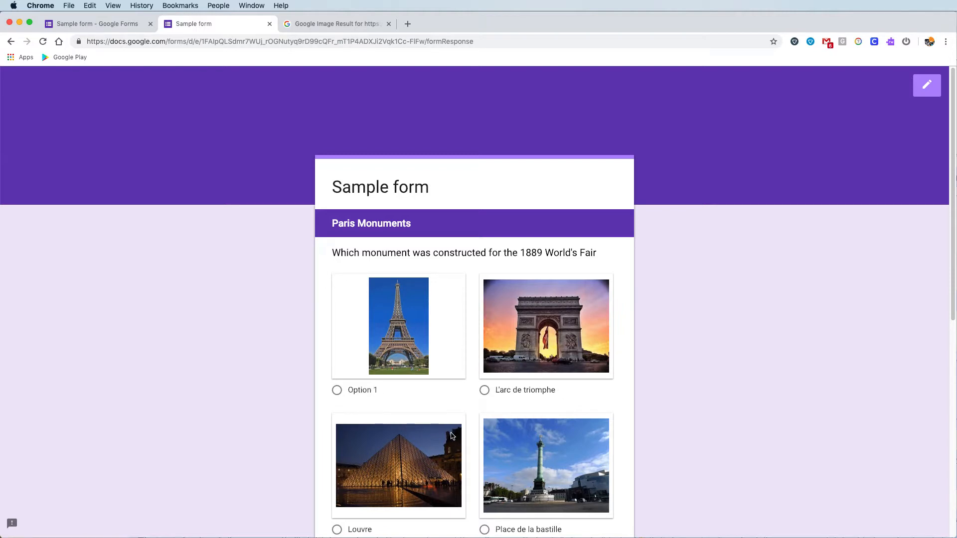
scroll(511, 430, down, 2)
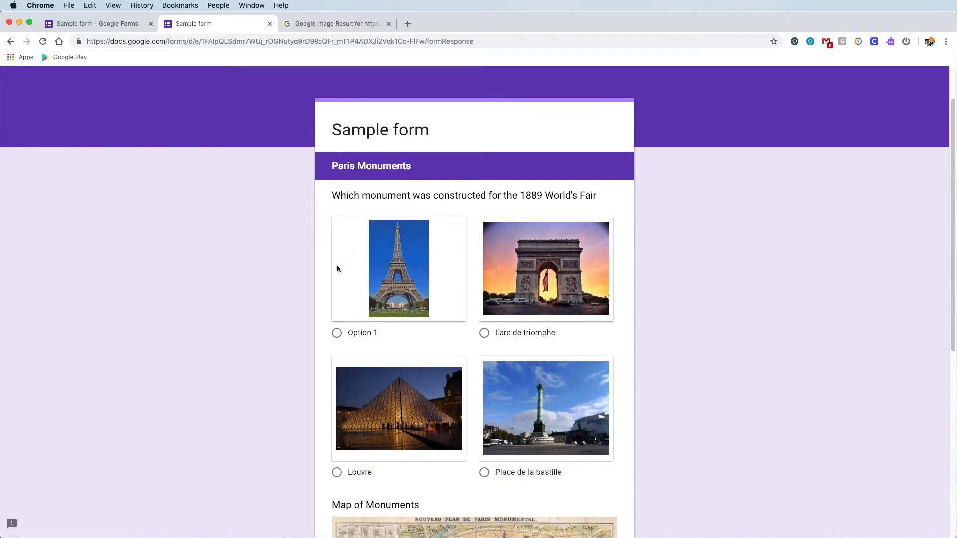
scroll(513, 300, down, 5)
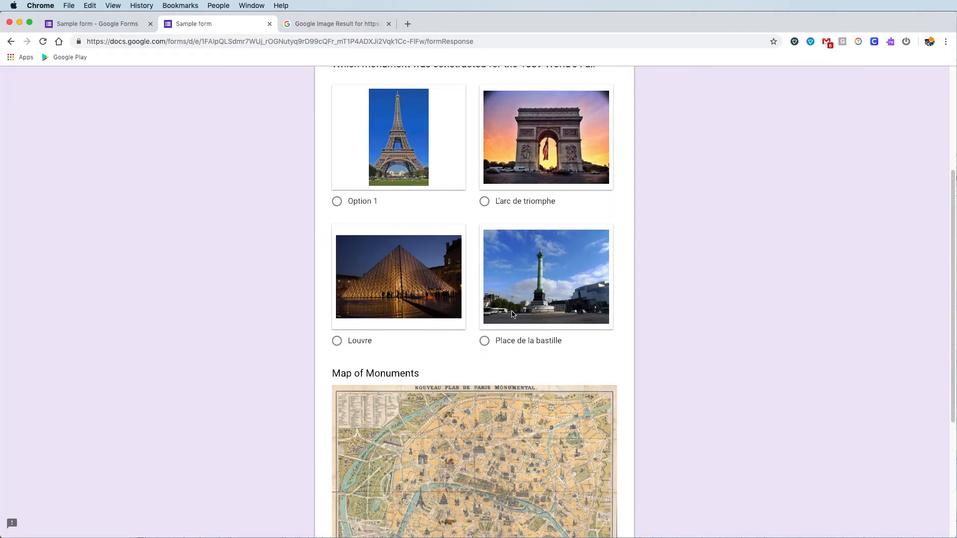
scroll(494, 349, down, 2)
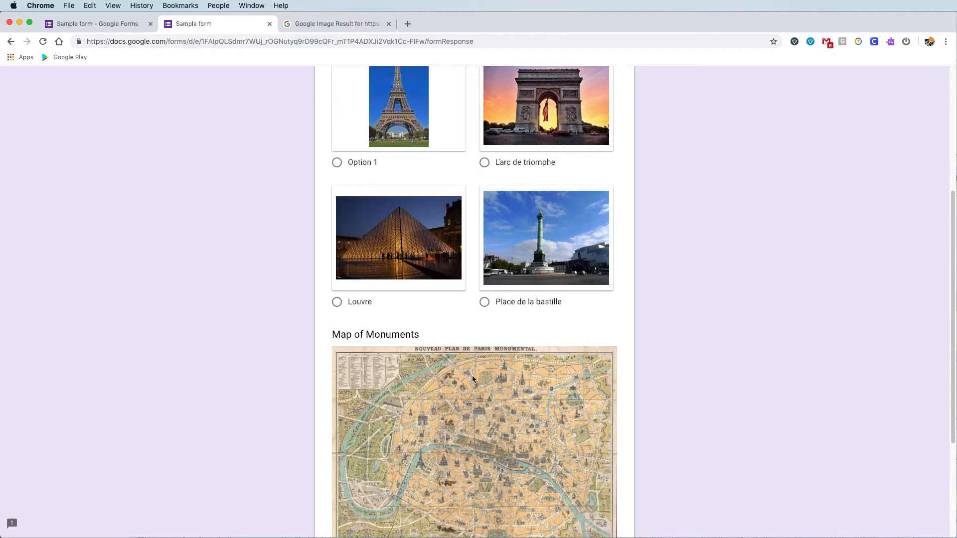
- In the editor, rename the Eiffel Tower picture's choice from Option 1 to 'La Tour Eiffel'
click(94, 21)
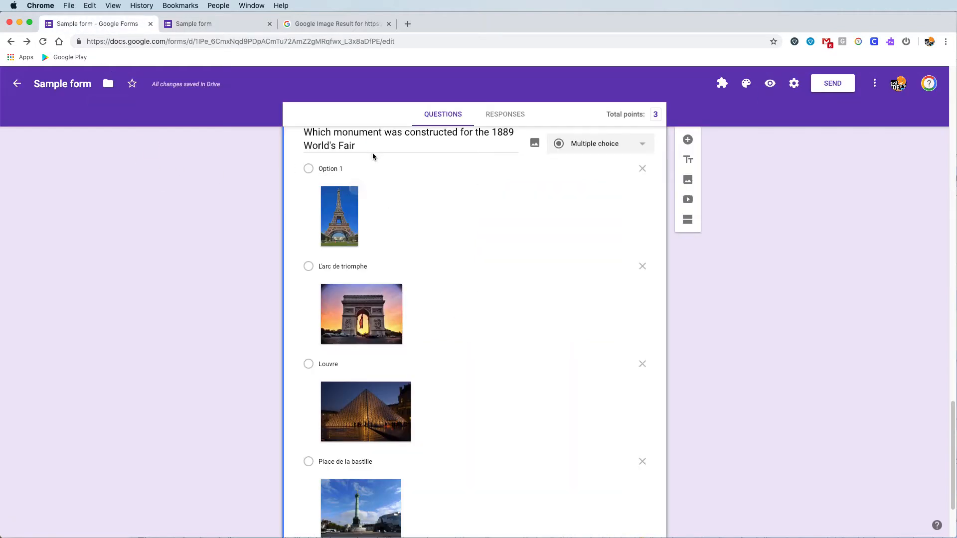
click(370, 167)
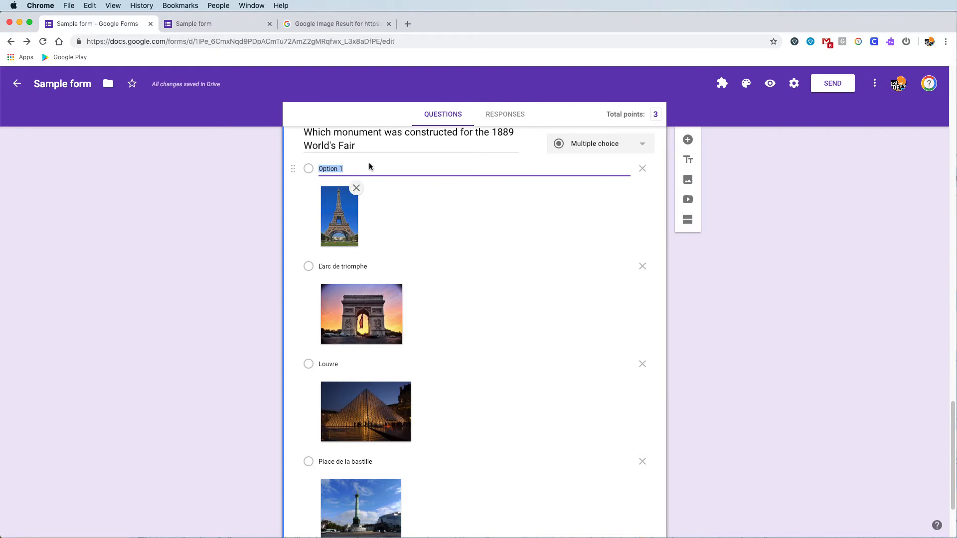
text(La Tour)
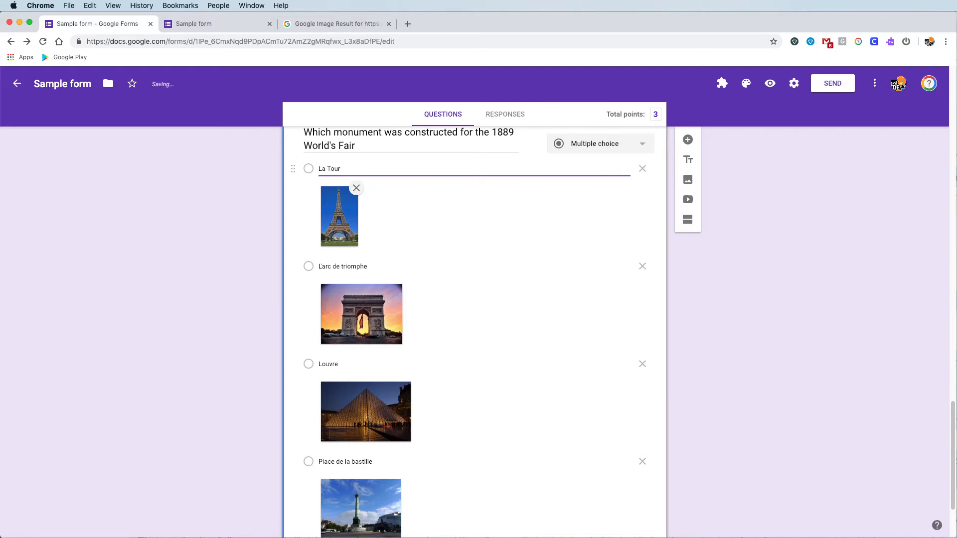
text( Eiffel)
scroll(574, 226, down, 3)
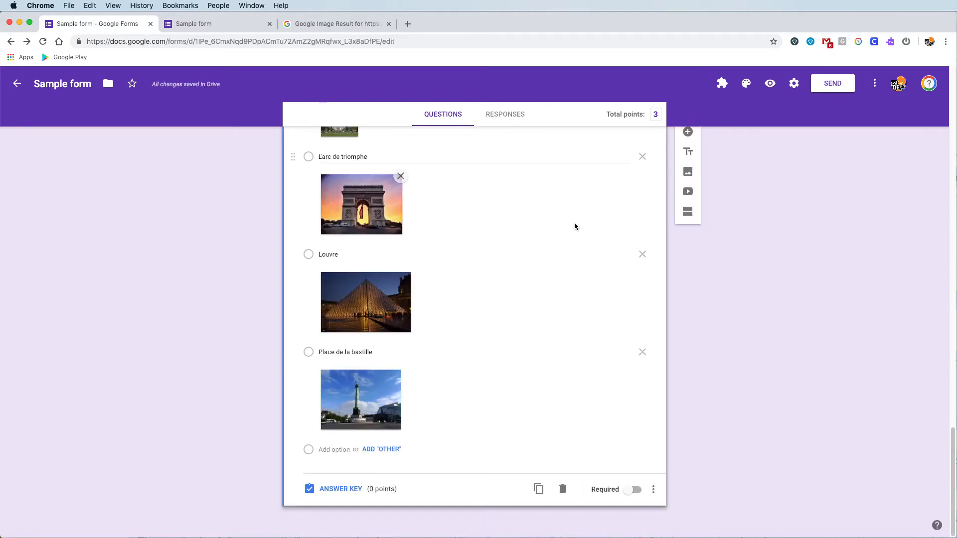
- Make La Tour Eiffel the correct answer worth 1 point and shuffle the option order
click(324, 488)
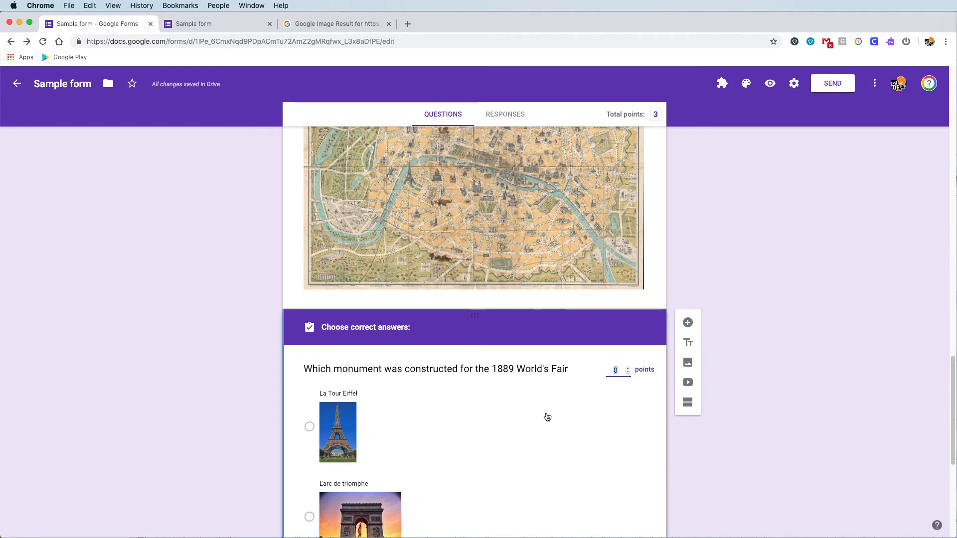
click(629, 372)
click(472, 436)
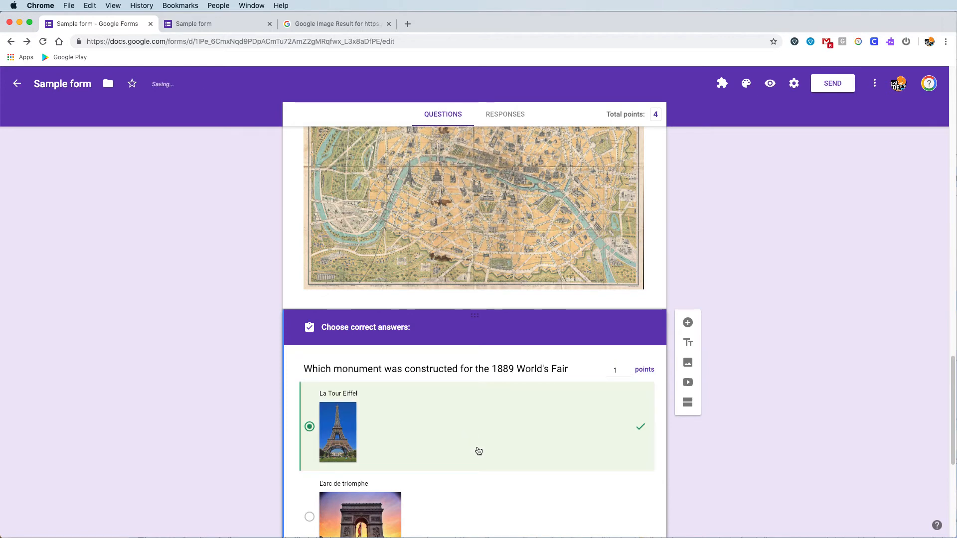
scroll(483, 446, down, 6)
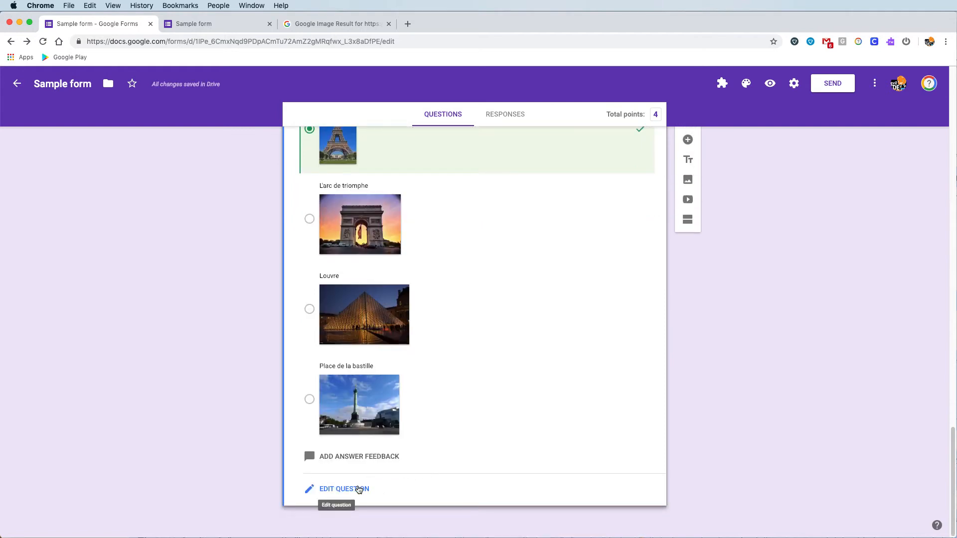
click(359, 490)
click(653, 498)
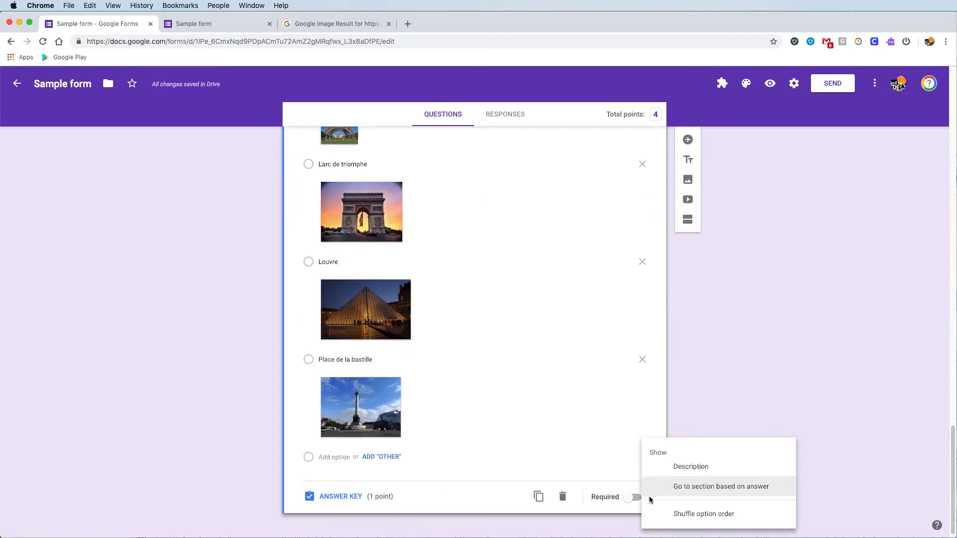
click(684, 515)
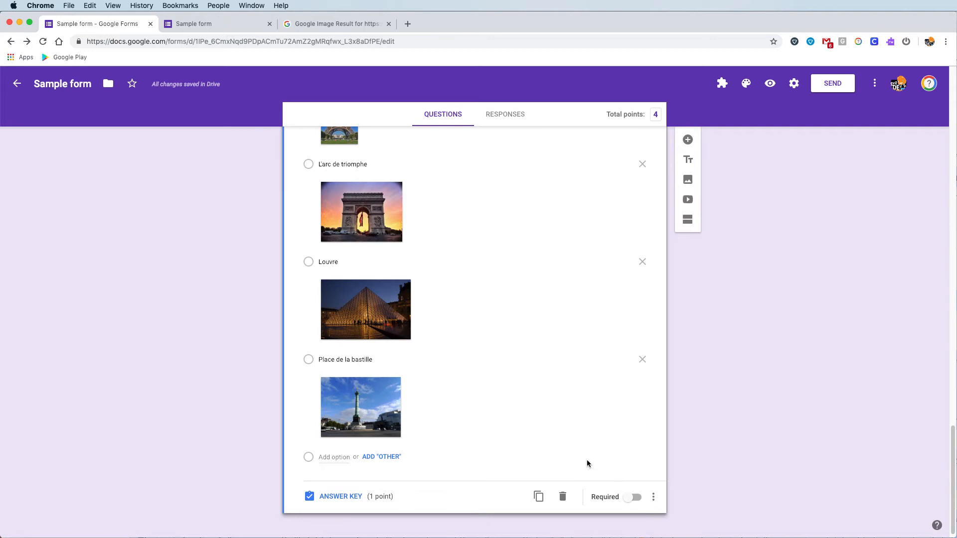
- Duplicate the 1889 World's Fair question and retitle the copy 'In which monument is the Mona Lisa?'
click(540, 496)
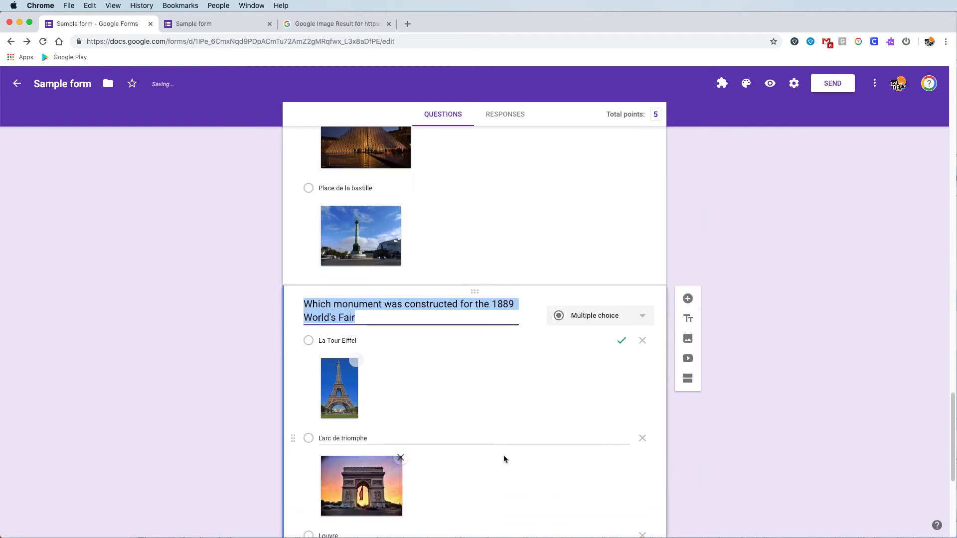
click(394, 323)
click(391, 318)
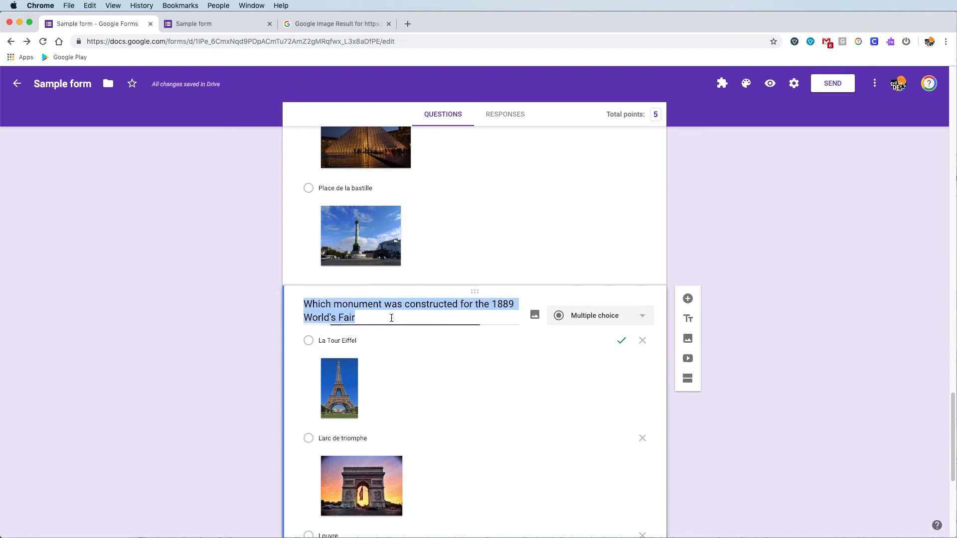
text(Which momen)
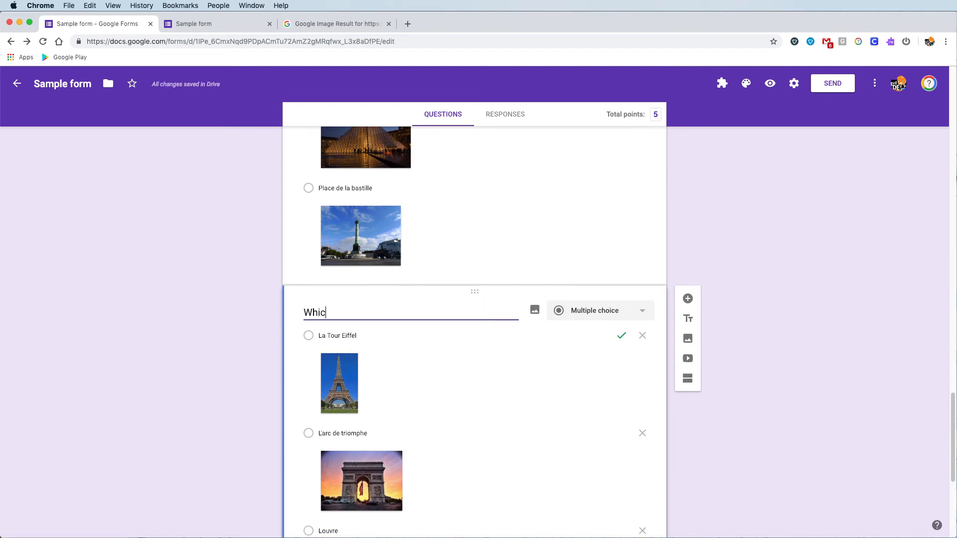
key(BackSpace)
key(BackSpace)
key(BackSpace)
key(BackSpace)
key(BackSpace)
key(BackSpace)
key(BackSpace)
key(BackSpace)
key(BackSpace)
key(BackSpace)
key(BackSpace)
text(In which mo)
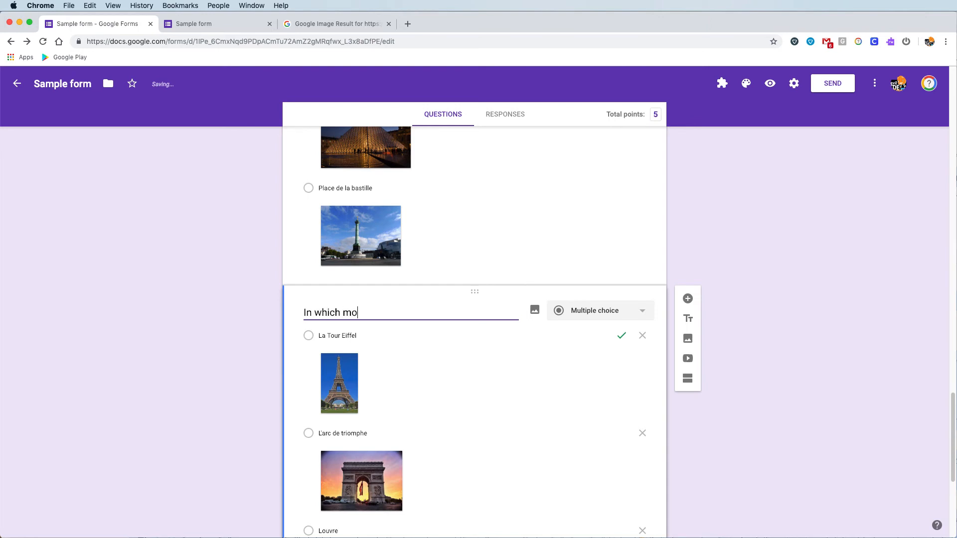
text(nument is the)
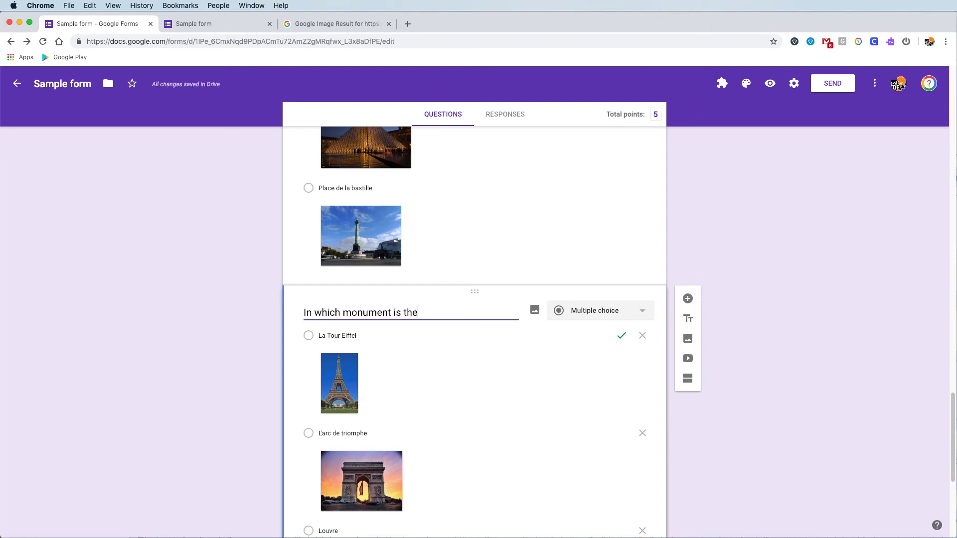
text( Mona Lisa?)
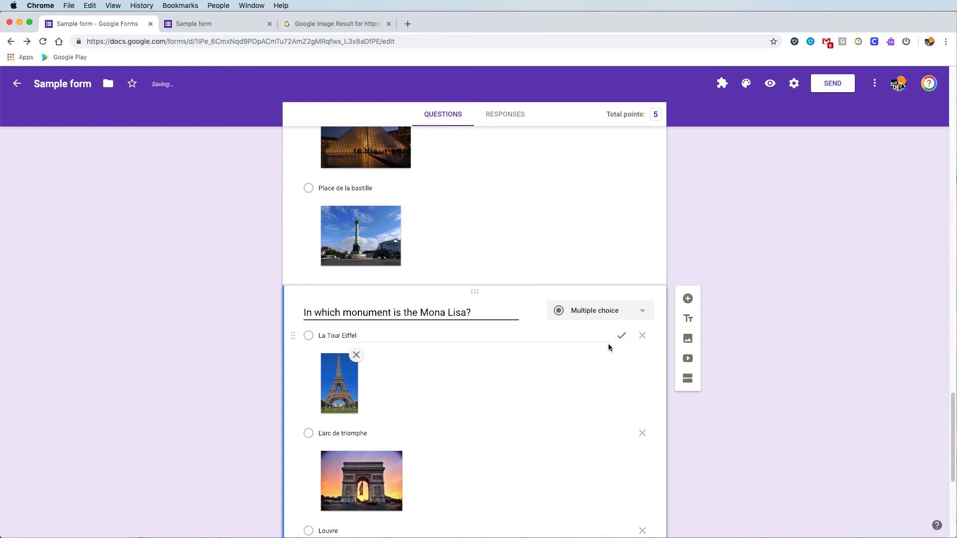
- In the copy's answer key, mark Louvre correct and unmark La Tour Eiffel
scroll(608, 343, down, 5)
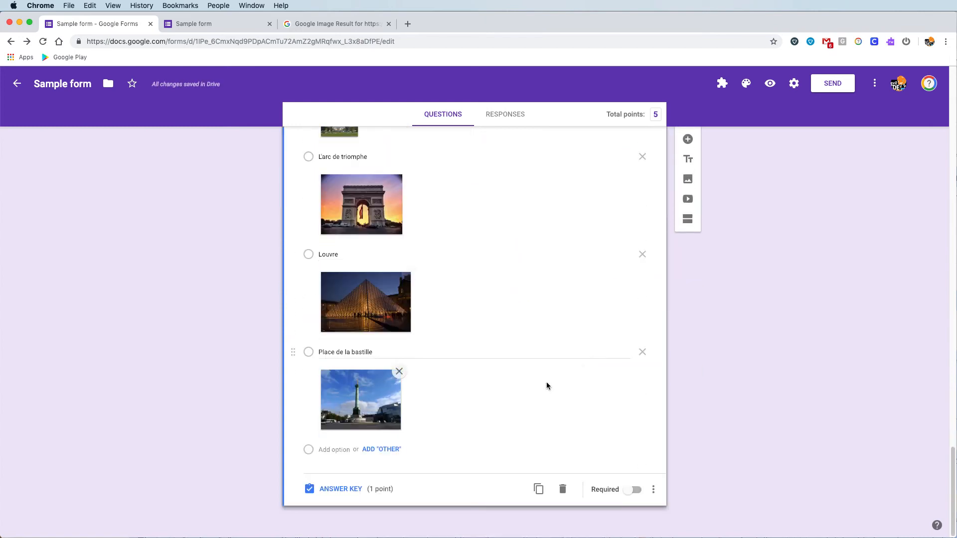
click(346, 489)
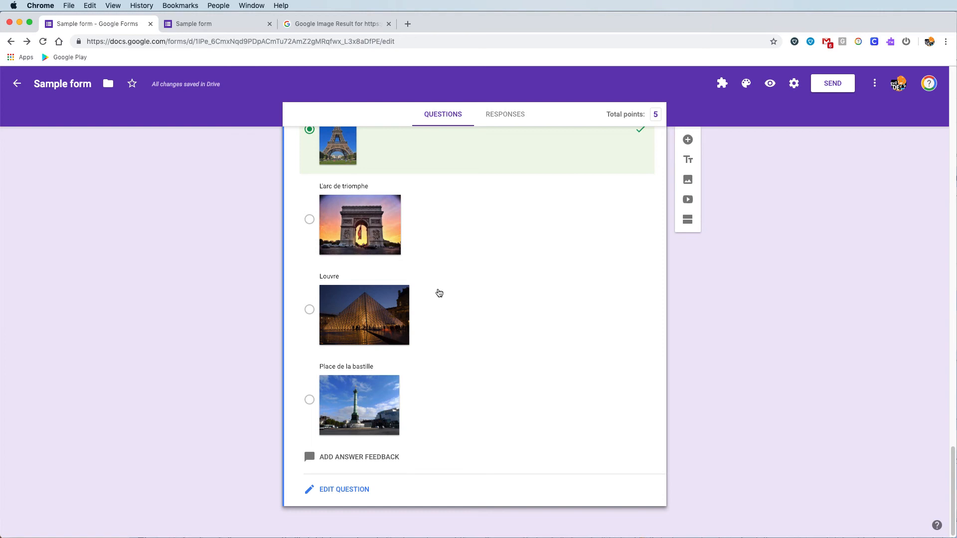
click(309, 310)
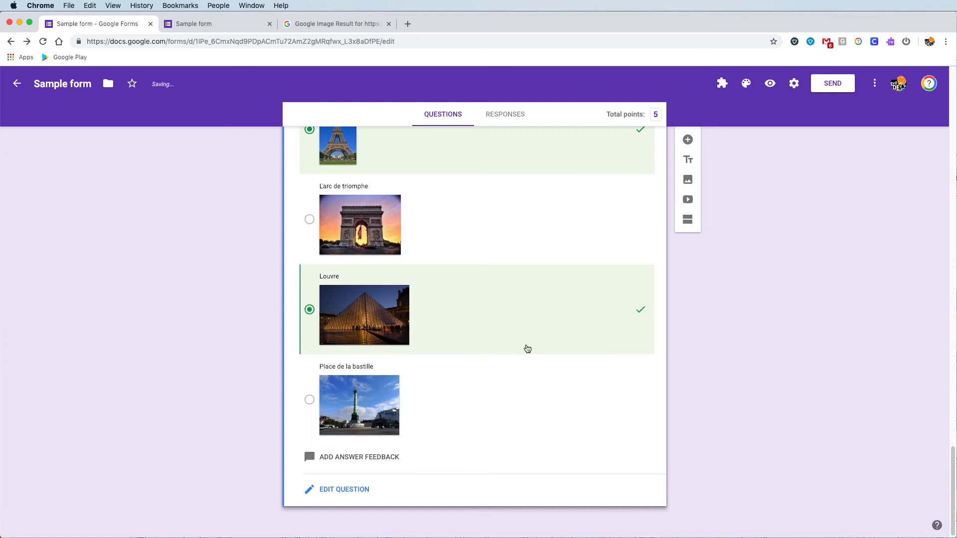
scroll(527, 416, up, 2)
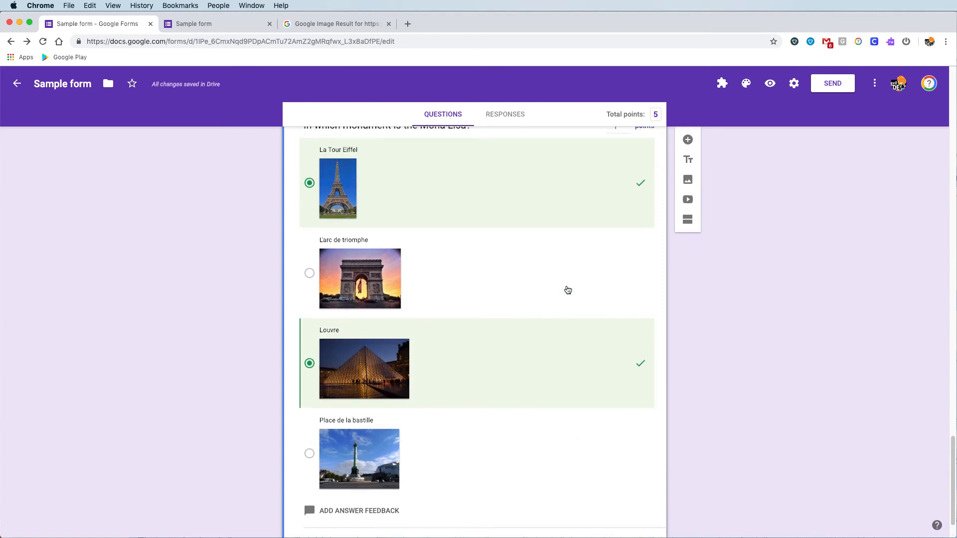
click(558, 201)
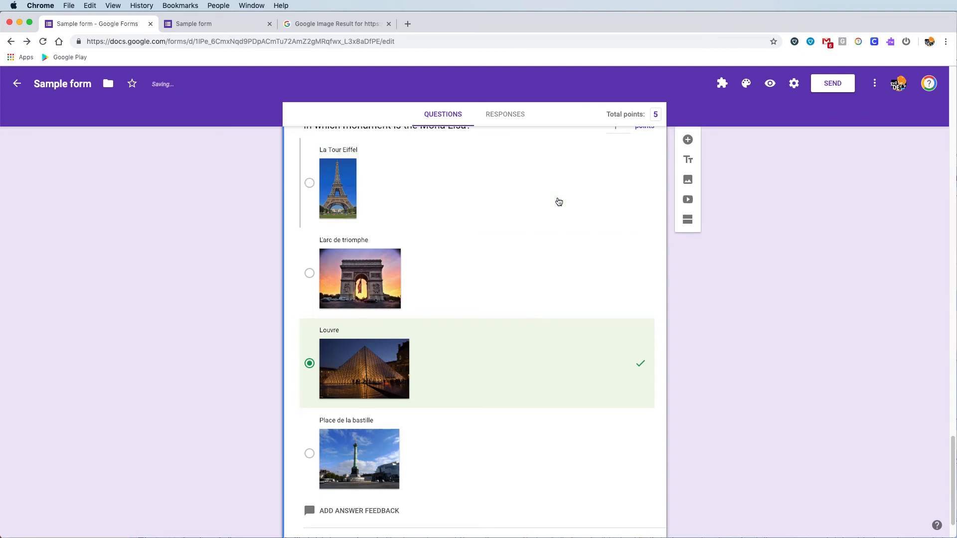